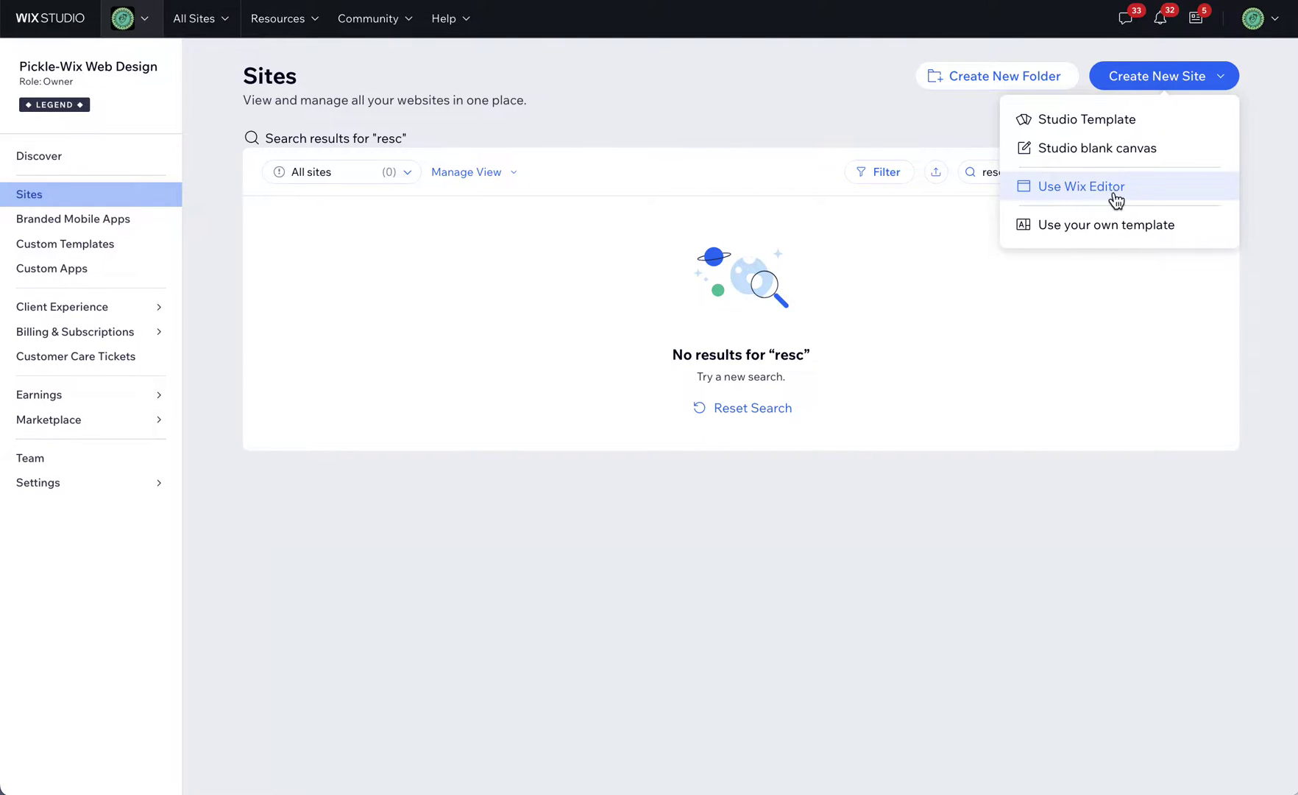
Create a new site with the Wix Editor, start the AI setup chat and name the site The RescYou Group.
{"action": "left_click", "coordinate": [1101, 198]}
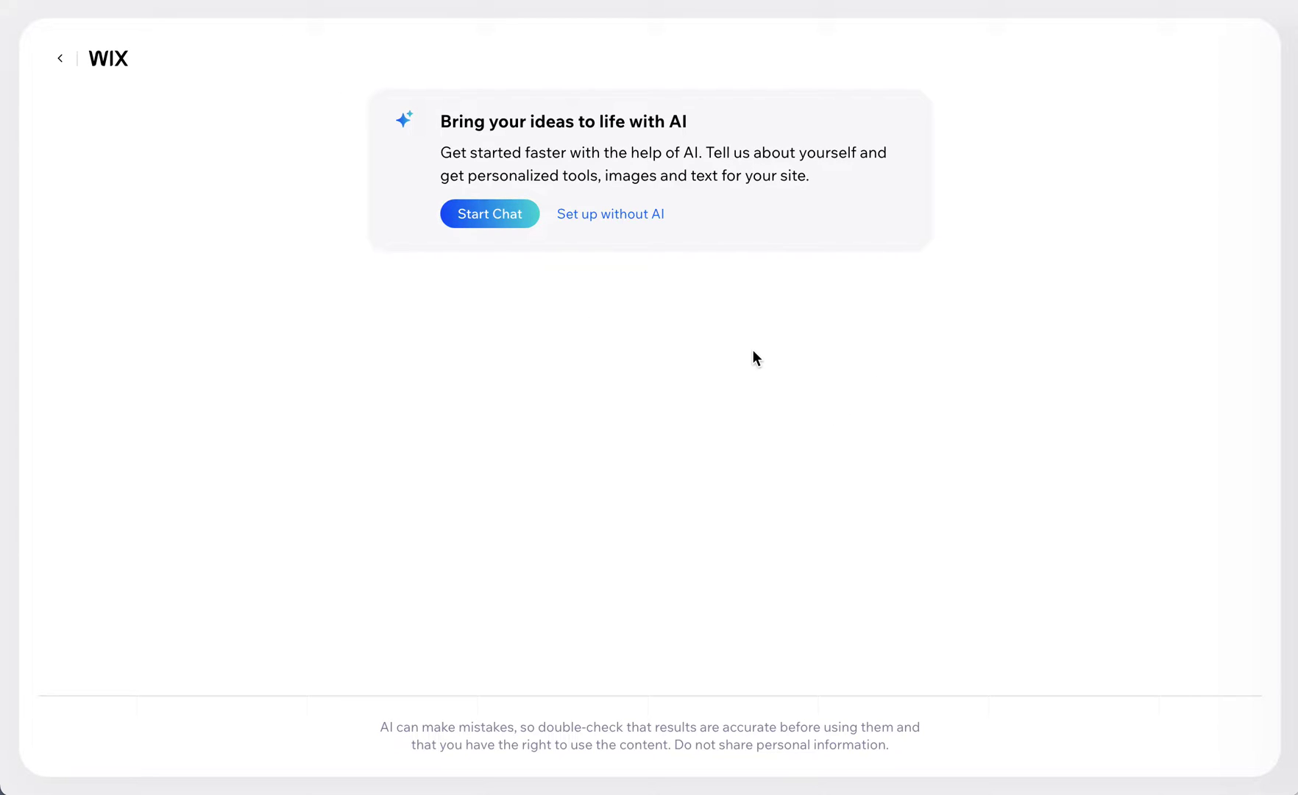
{"action": "left_click", "coordinate": [490, 214]}
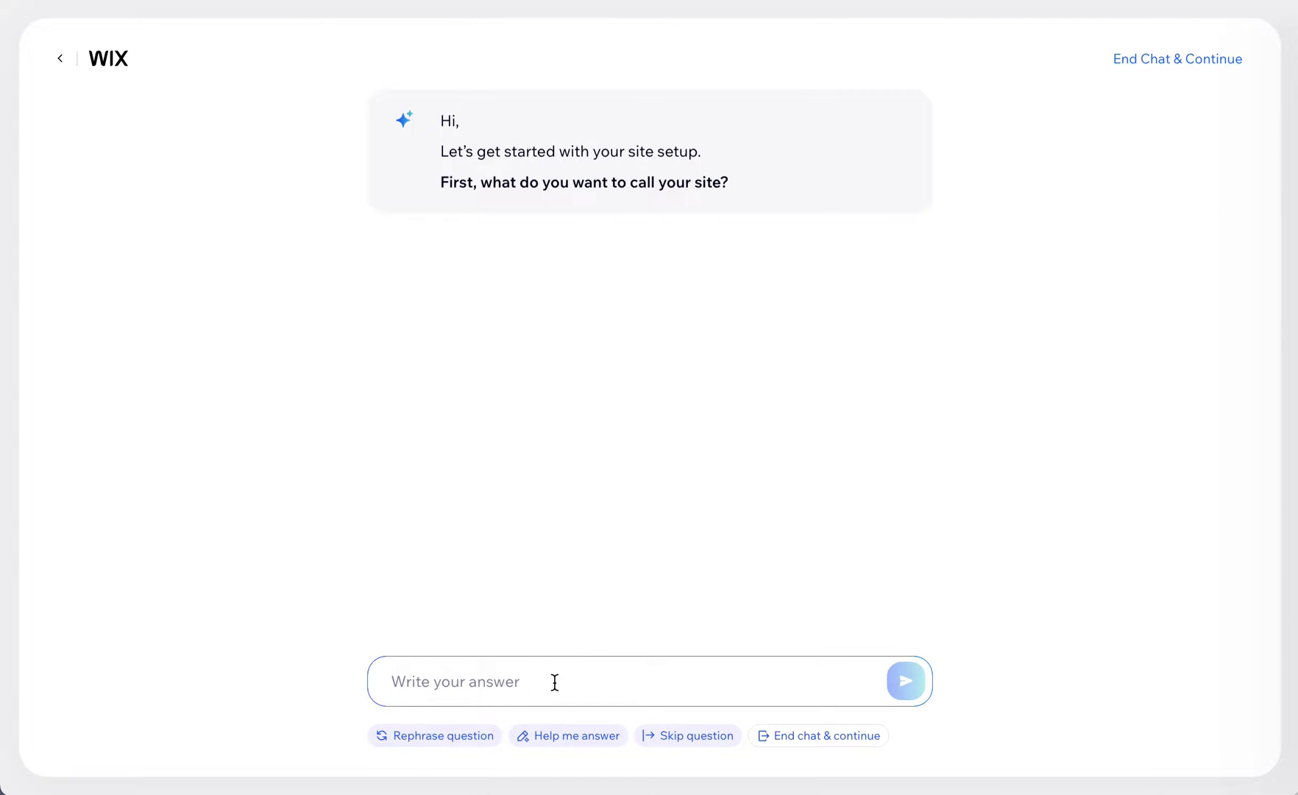
{"action": "type", "text": "The "}
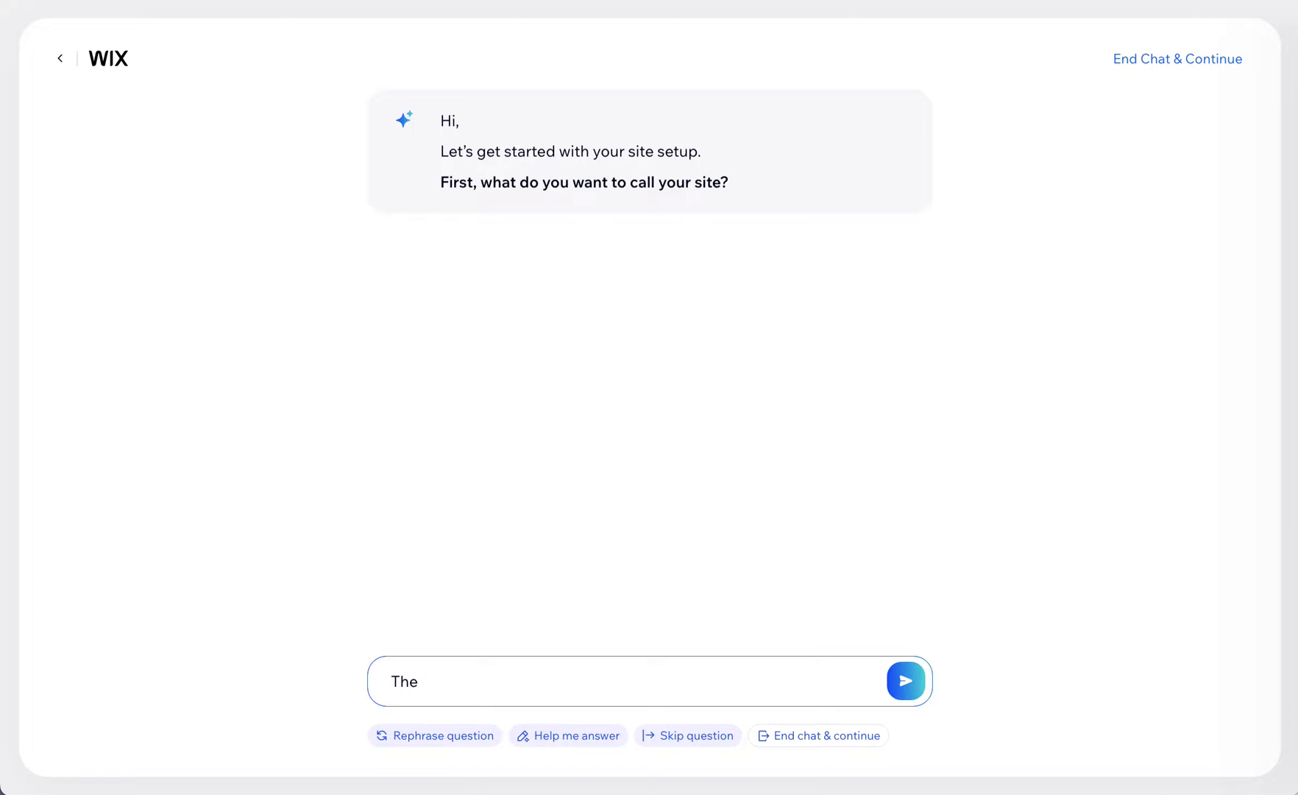
{"action": "type", "text": "RescYou Group"}
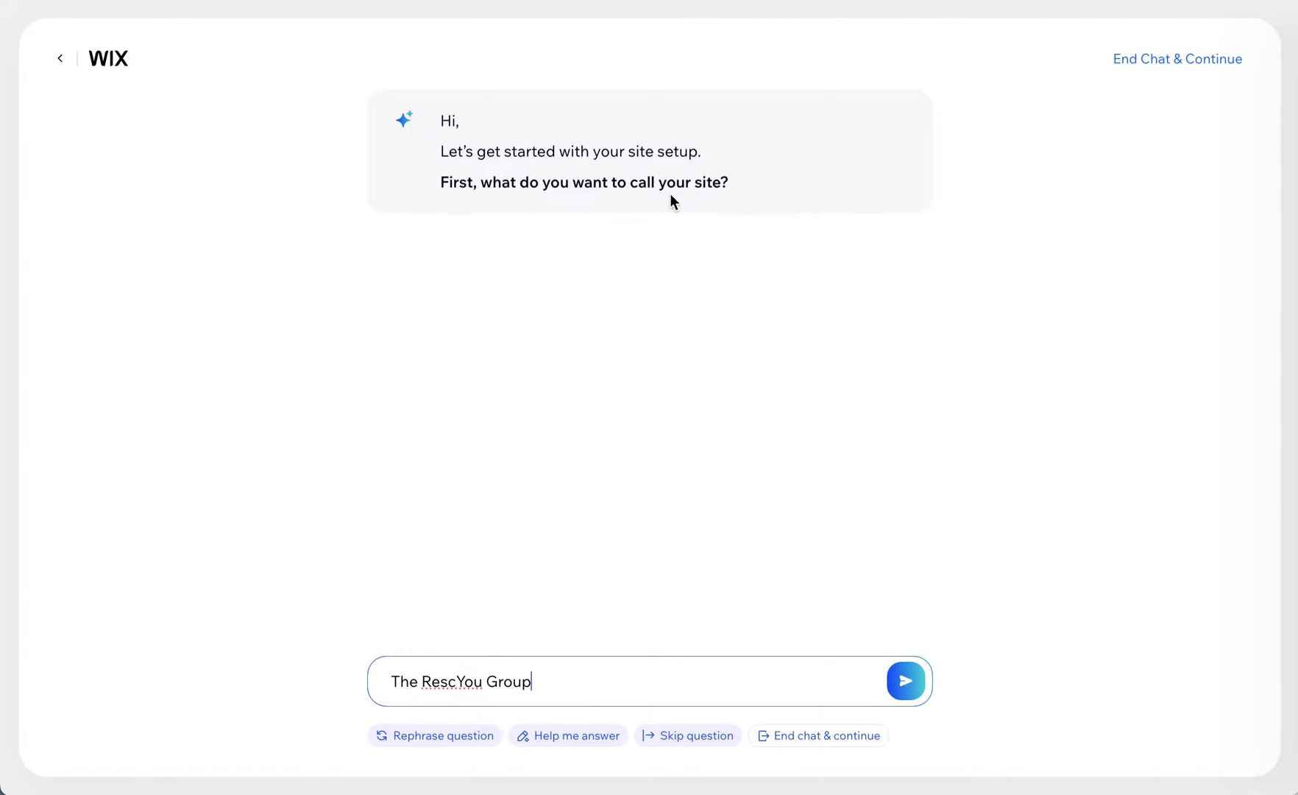
{"action": "left_click", "coordinate": [912, 684]}
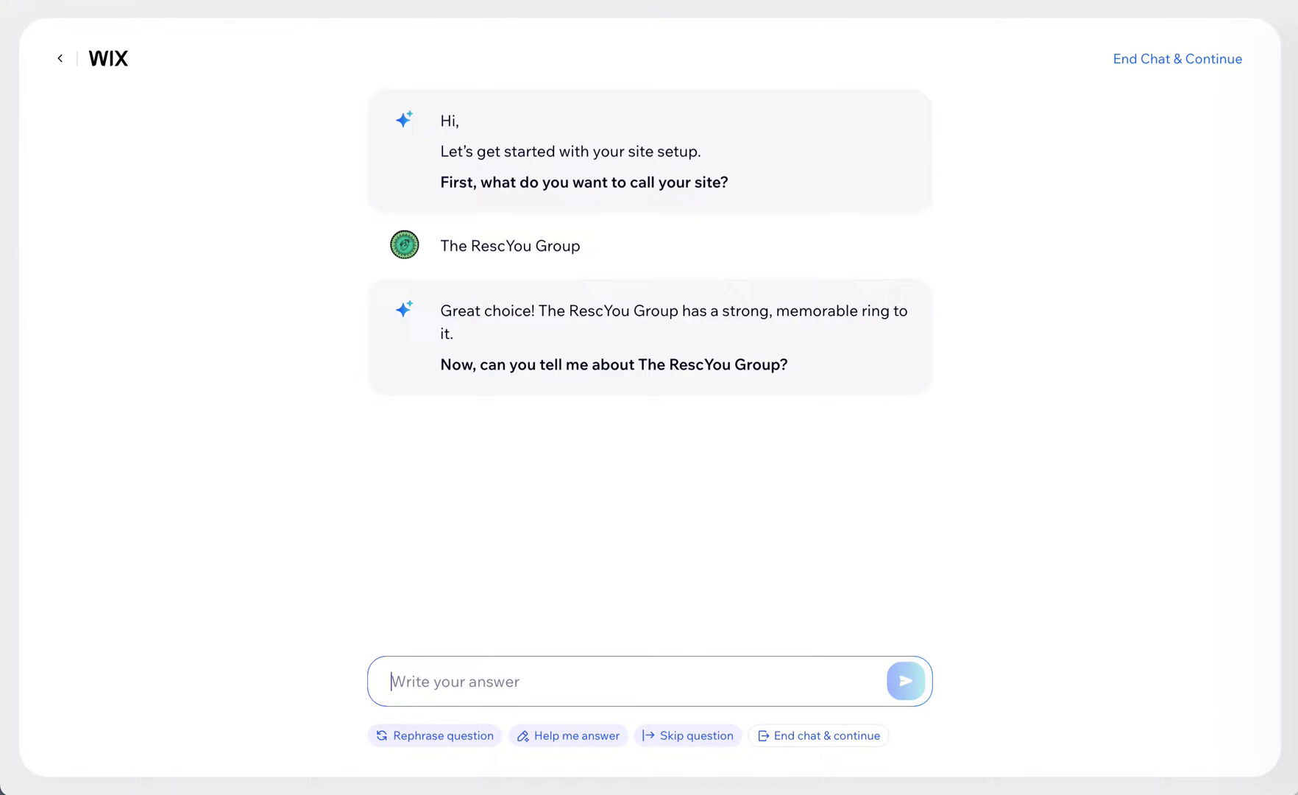
Describe the group in the chat using the existing website's full mission statement on end-of-life financial aid and emotional support for families in Acadiana, Louisiana.
{"action": "key", "text": "alt+Tab"}
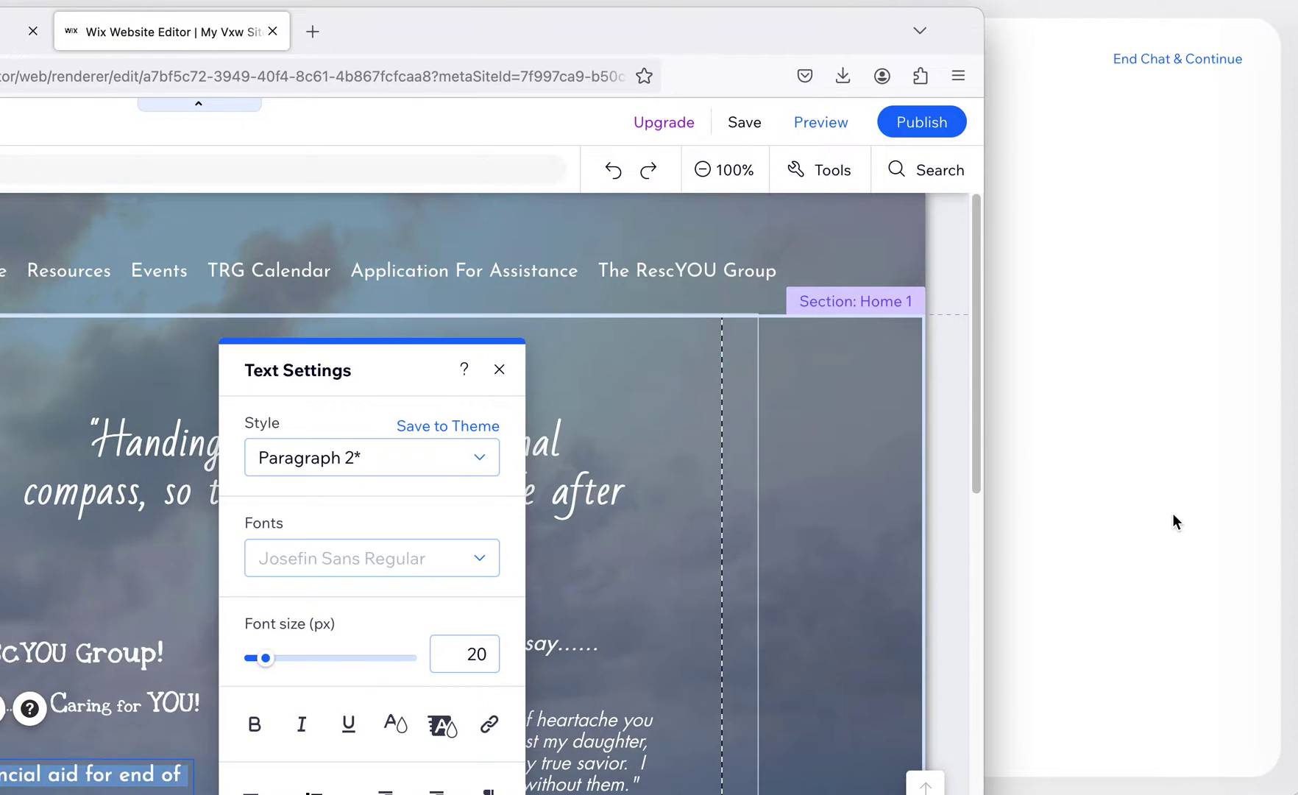
{"action": "key", "text": "alt+Tab"}
{"action": "type", "text": "Our mission is to provide financial aid for end of life expenses and offer emotional support for families who have suffered the loss of a child from one year of age to seventeen years old (or currently enrolled in high school) in the Acadiana area of Louisiana."}
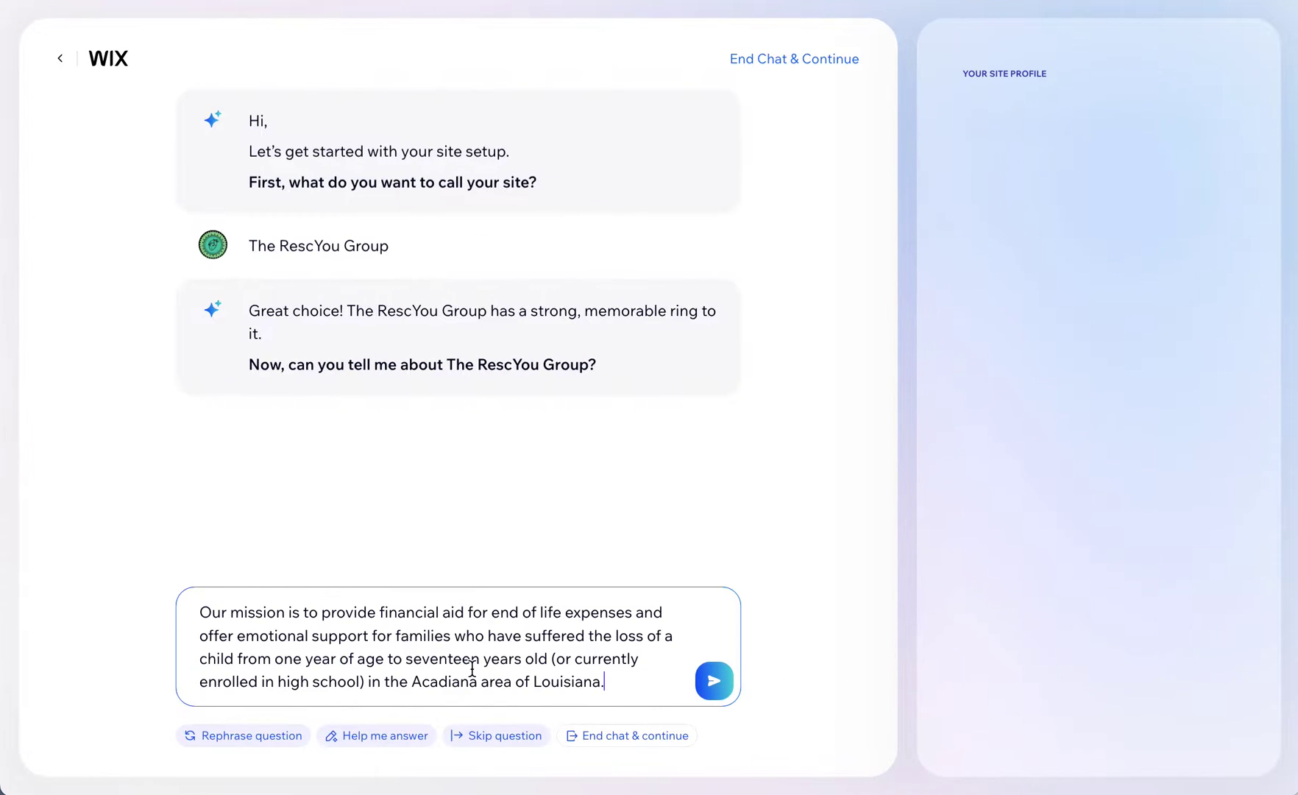
{"action": "left_click", "coordinate": [718, 683]}
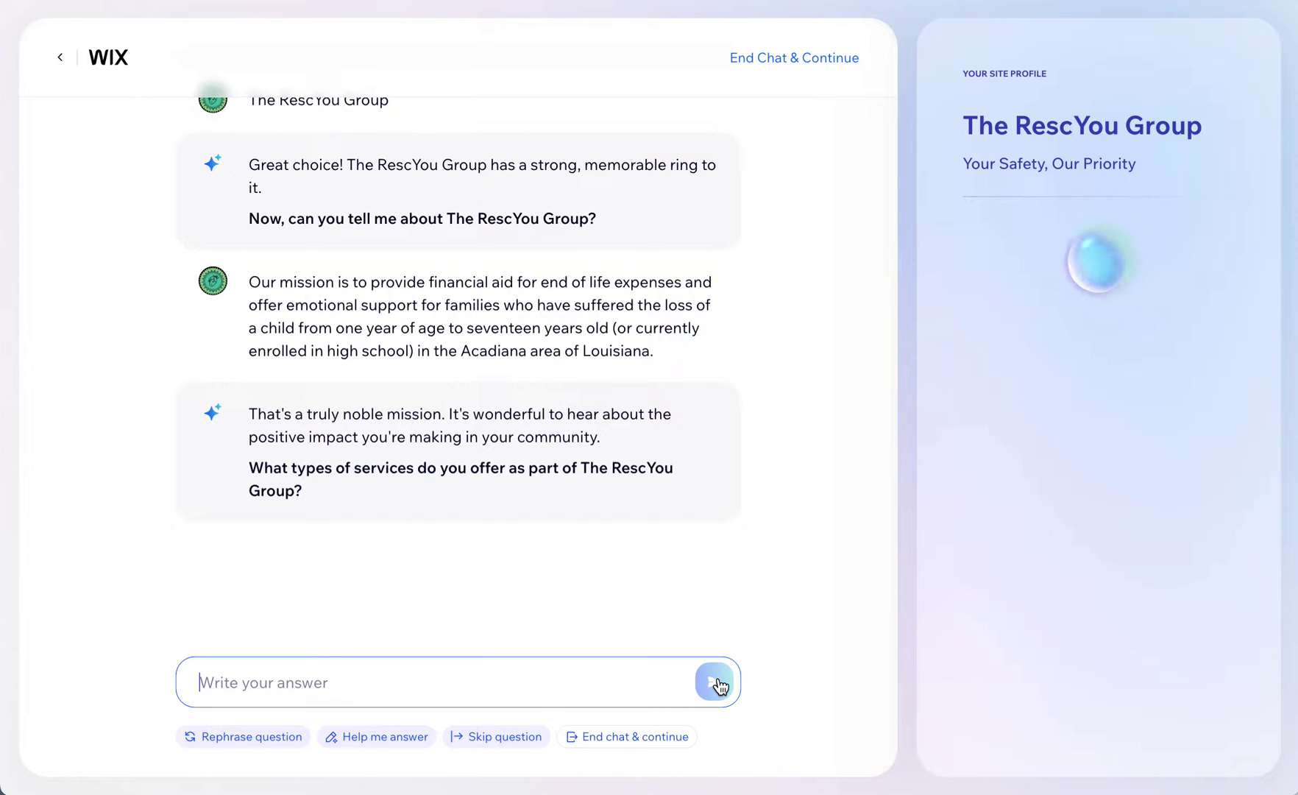
Answer the services question with "Financial Support, Emotional Support, Support groups for Child Loss".
{"action": "left_click", "coordinate": [345, 664]}
{"action": "type", "text": "Fin"}
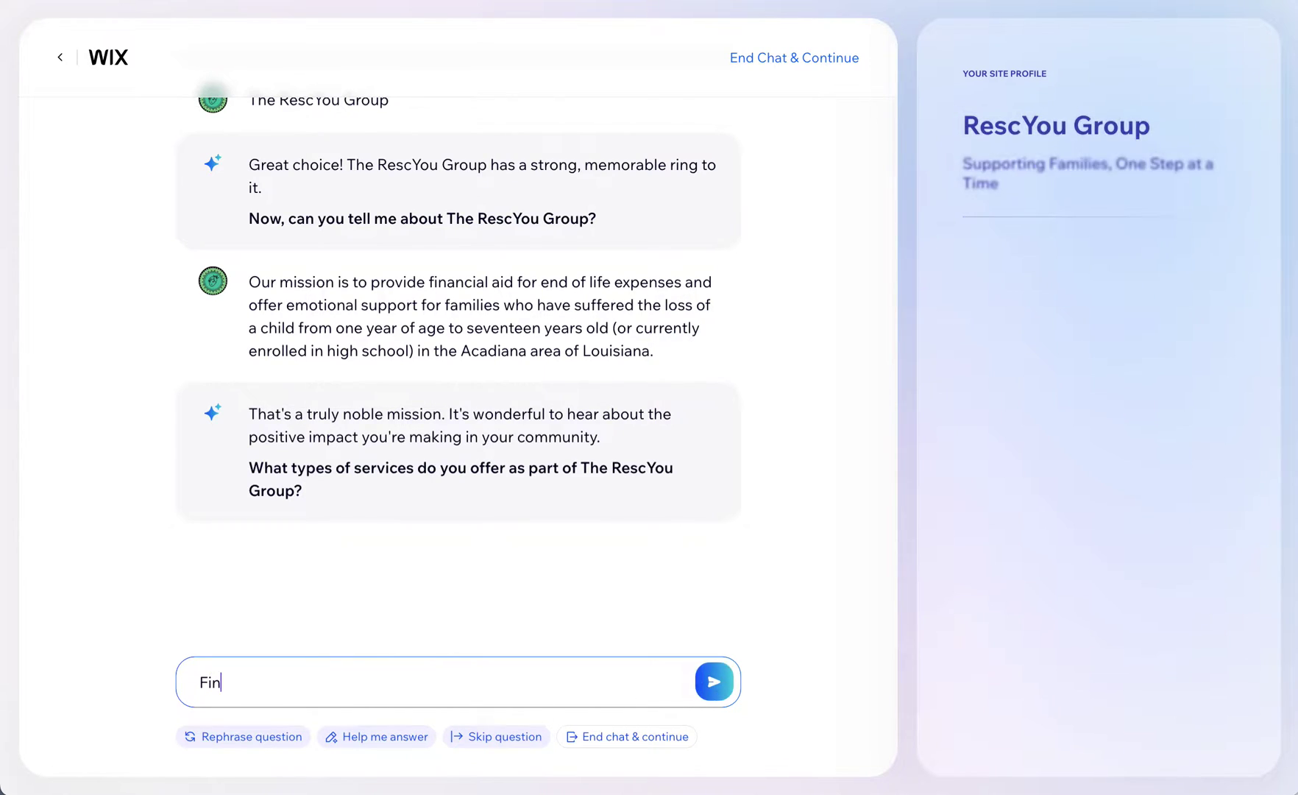
{"action": "type", "text": "ancial "}
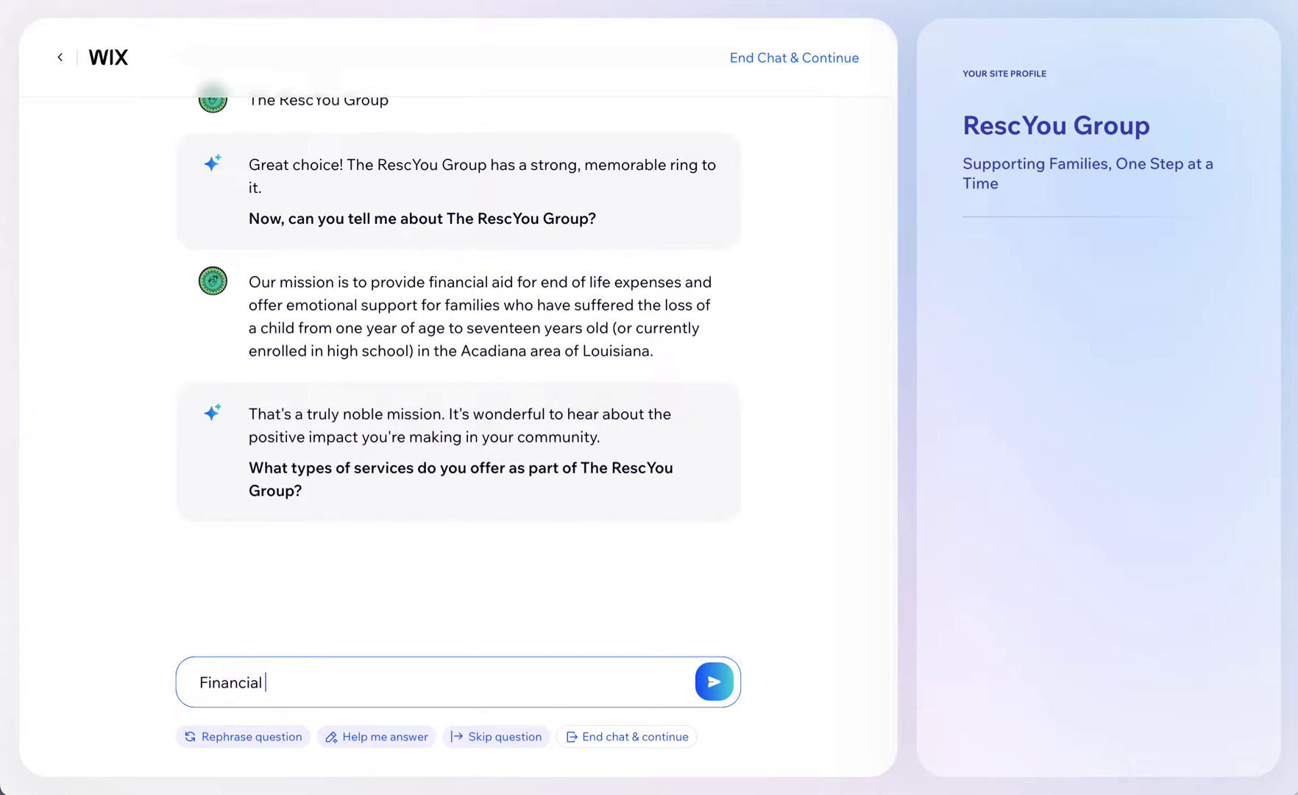
{"action": "type", "text": "Support, Emotional Sup"}
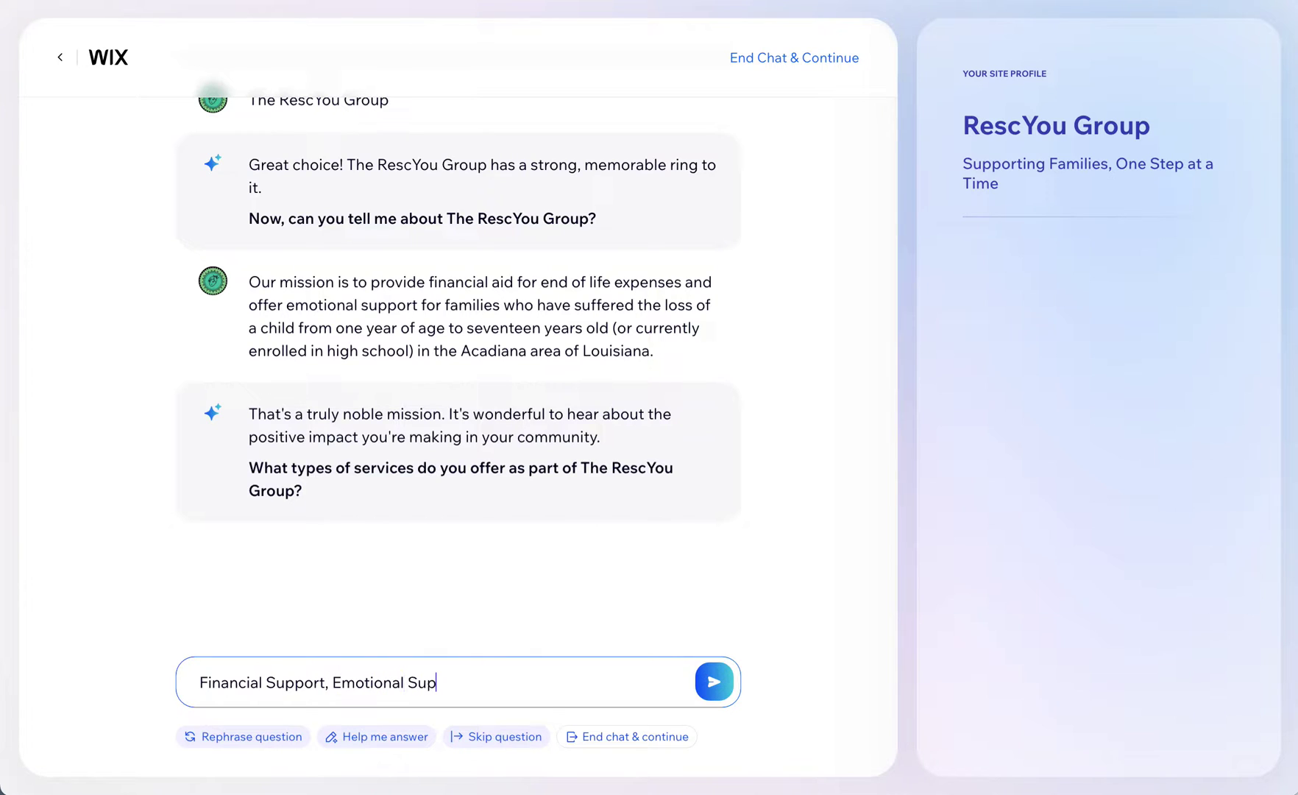
{"action": "type", "text": "port, Support g"}
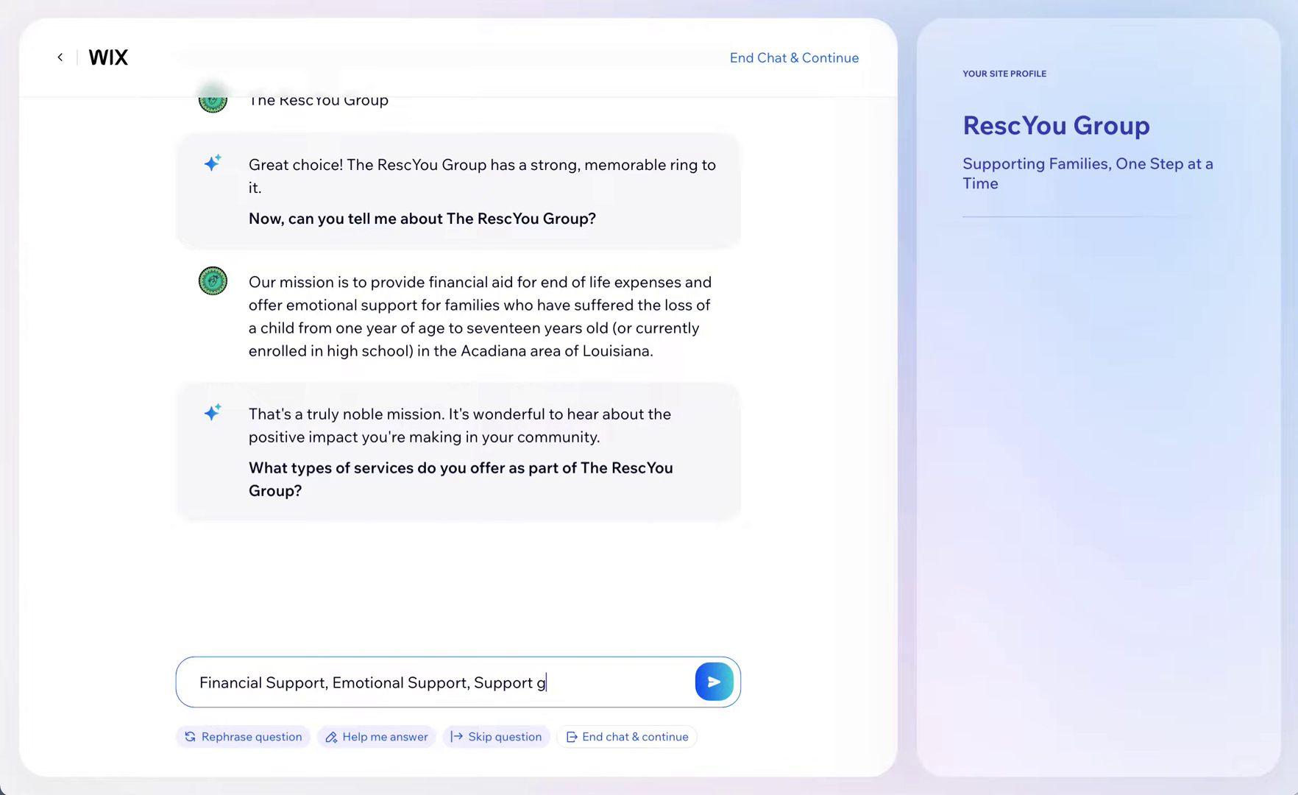
{"action": "type", "text": "roups for Child Loss"}
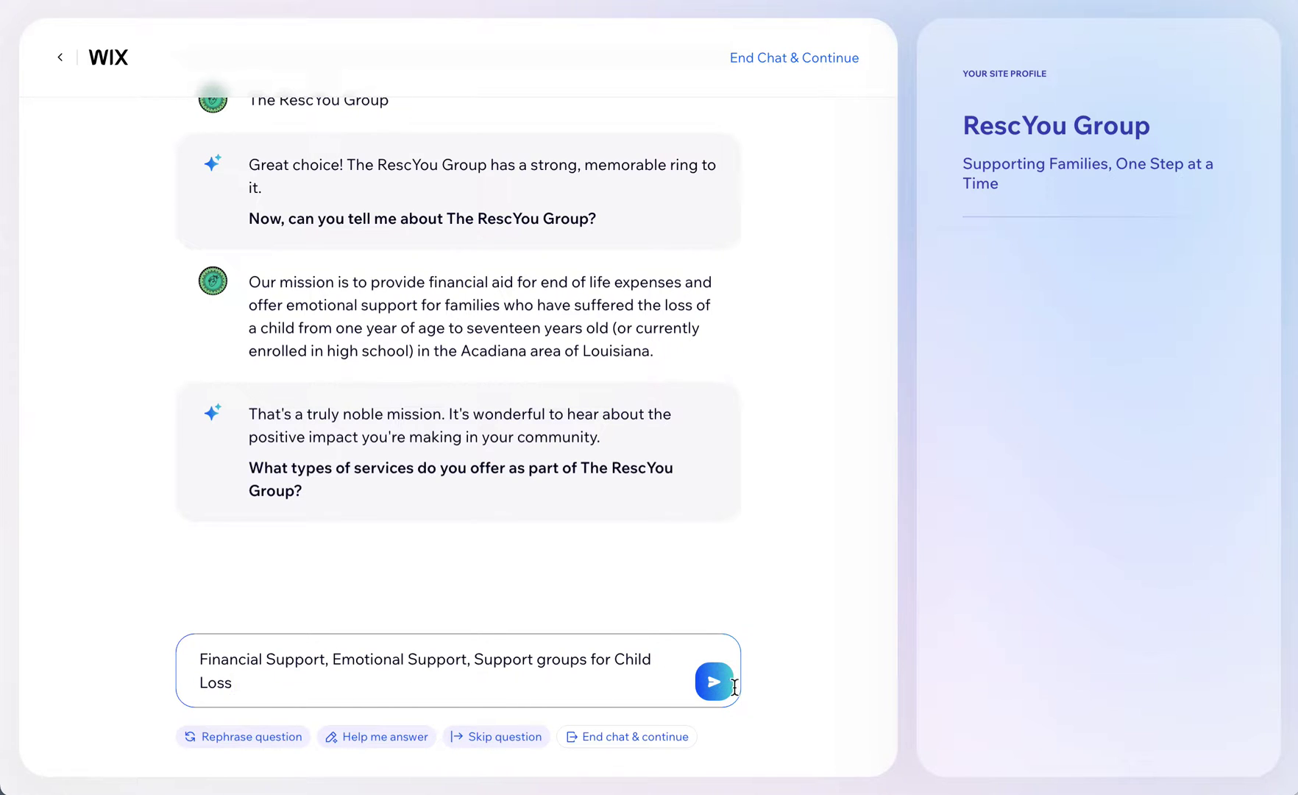
{"action": "left_click", "coordinate": [715, 686]}
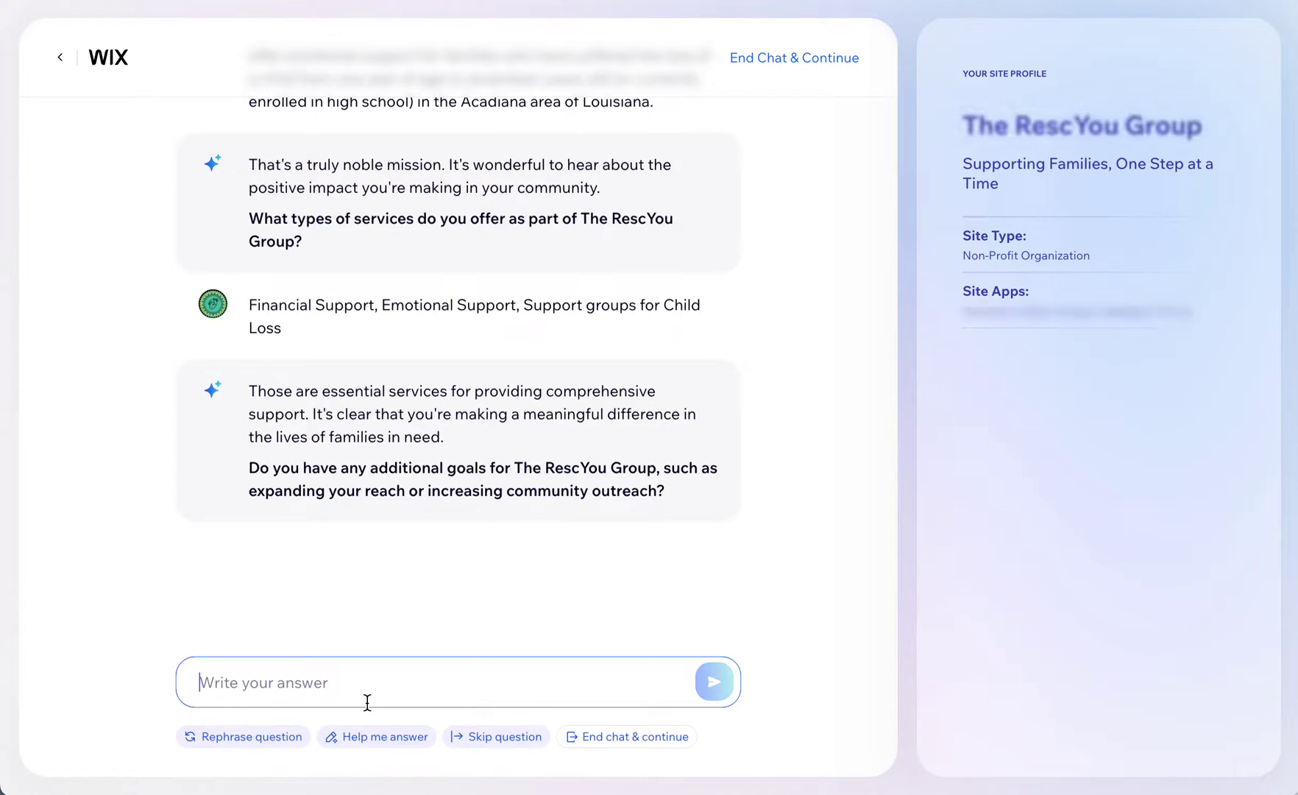
Answer the additional goals question with "Increasing reach, helping people get support".
{"action": "type", "text": "Increas"}
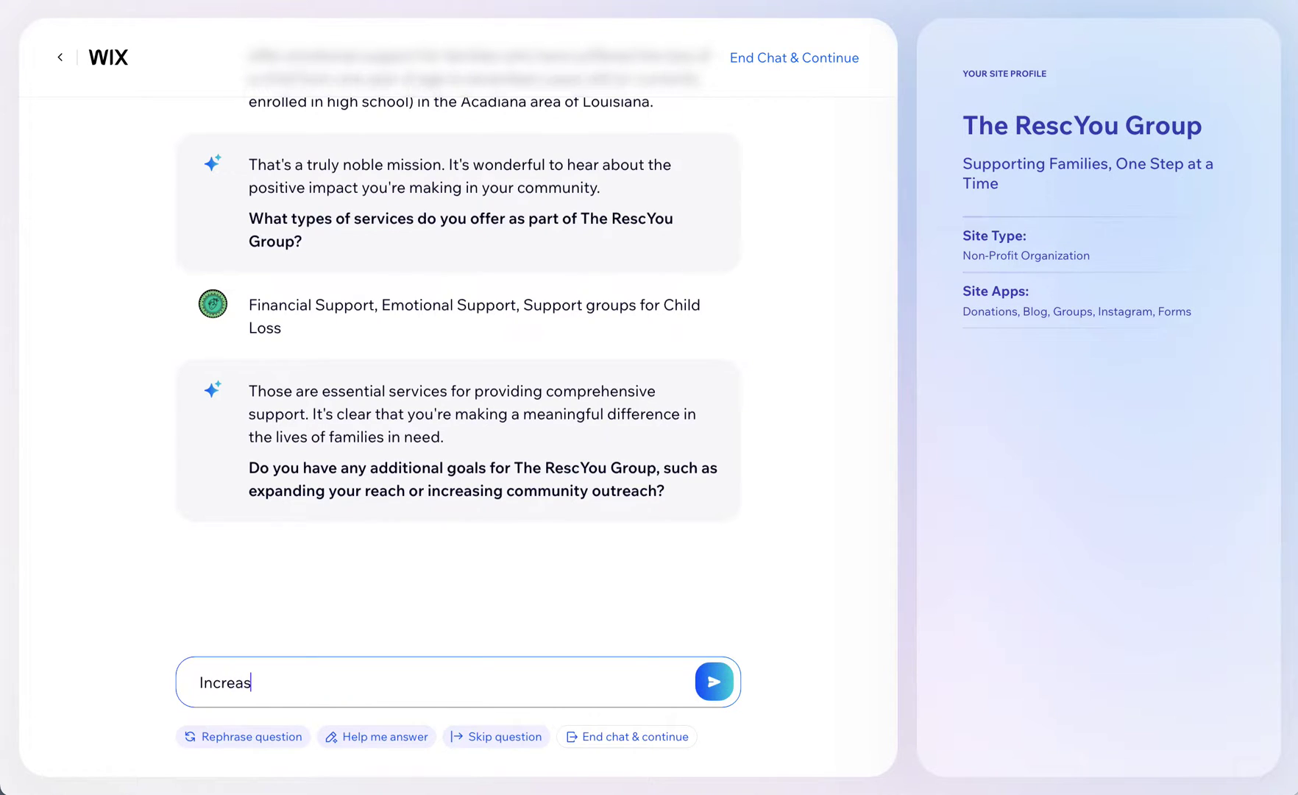
{"action": "type", "text": "ing reach,"}
{"action": "type", "text": "helping "}
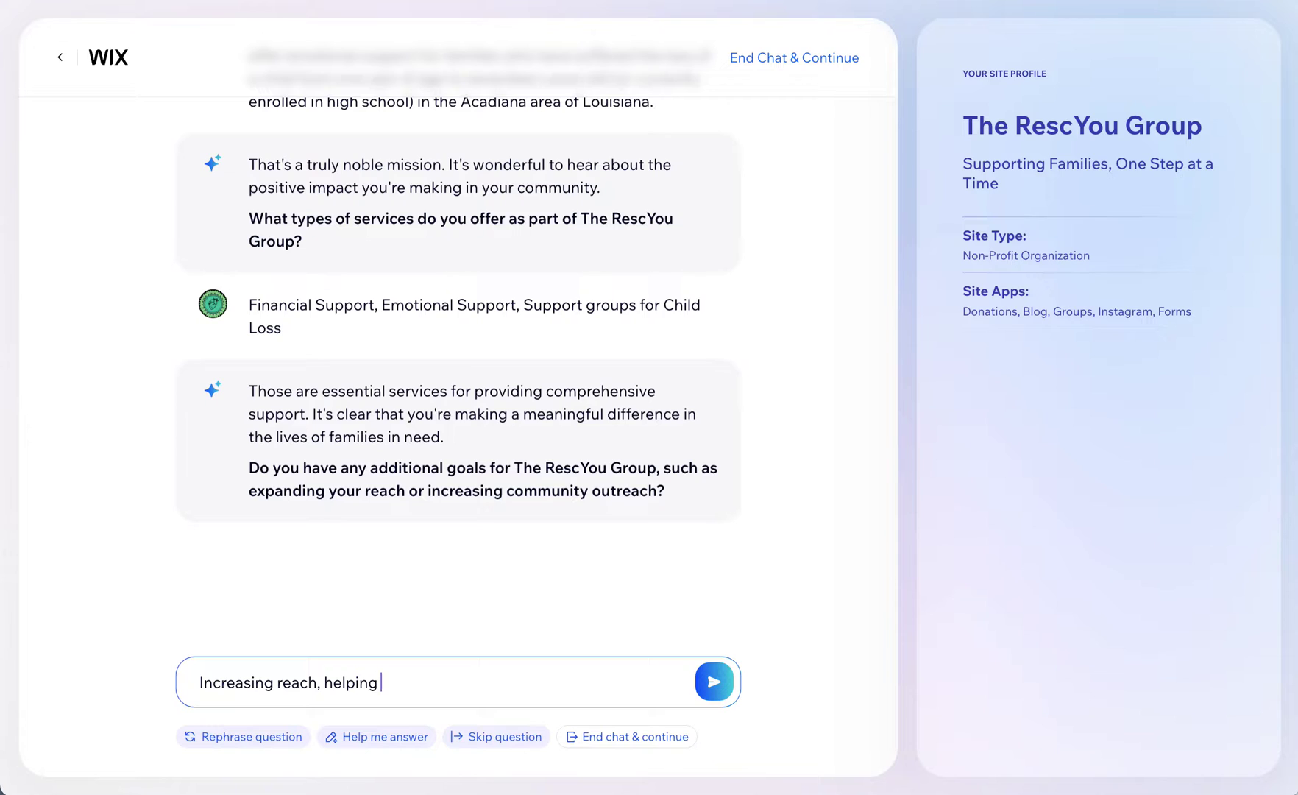
{"action": "type", "text": "people get support"}
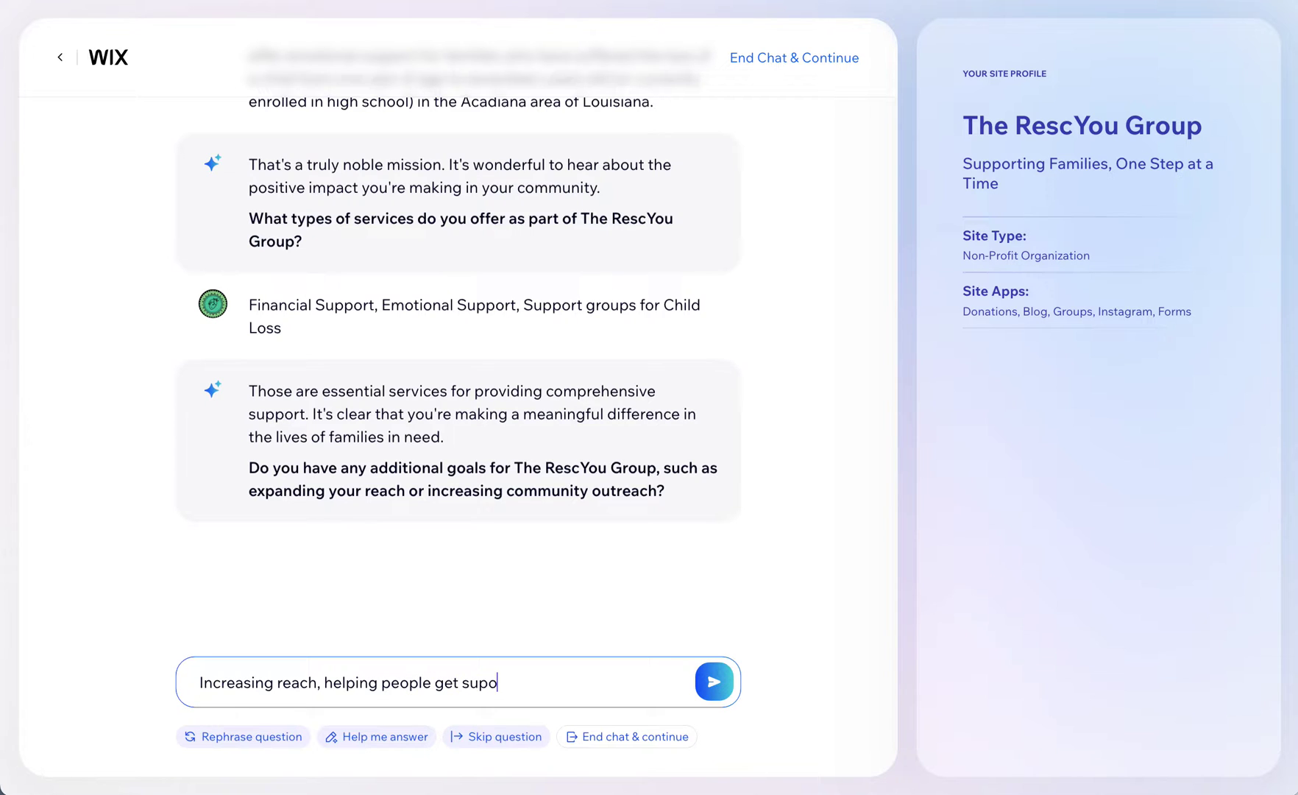
{"action": "left_click", "coordinate": [713, 682]}
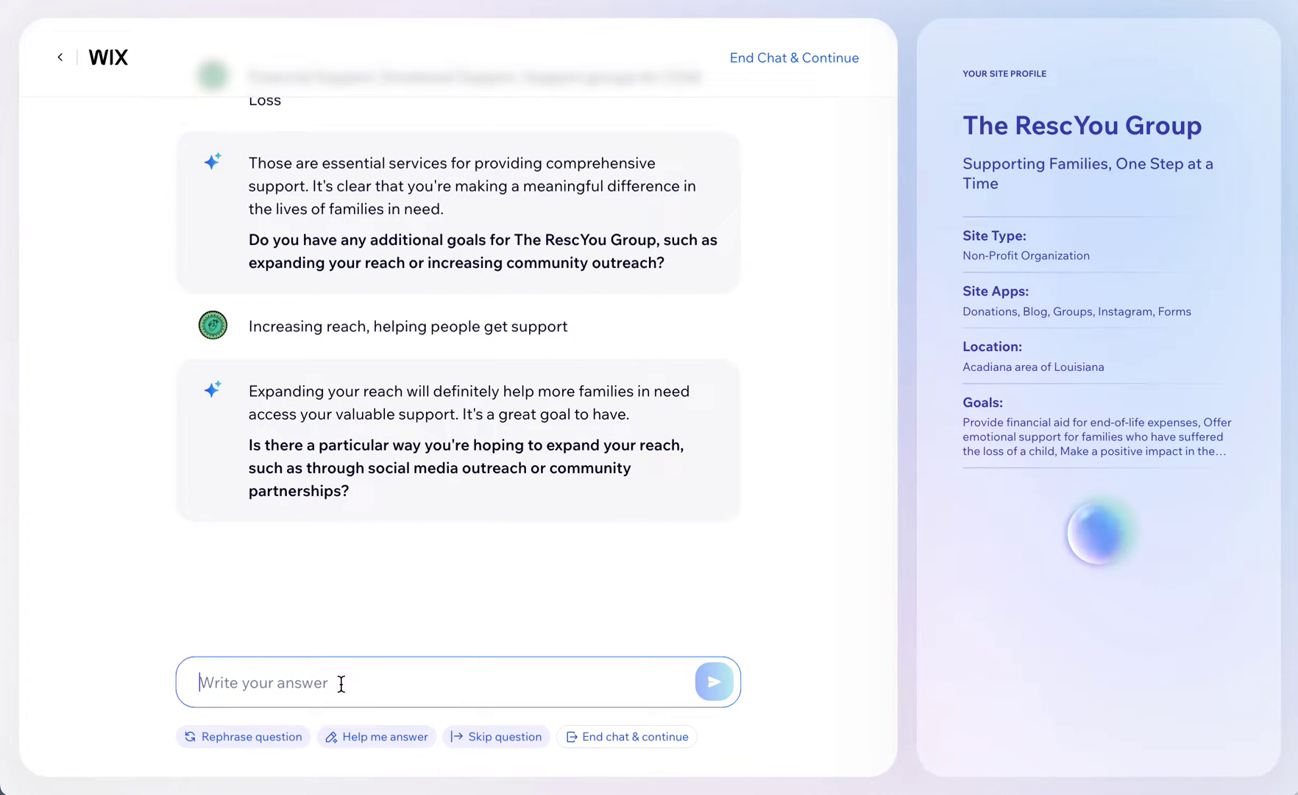
Skip the chat questions about how to expand the reach and how long the group has served the community.
{"action": "type", "text": "Social"}
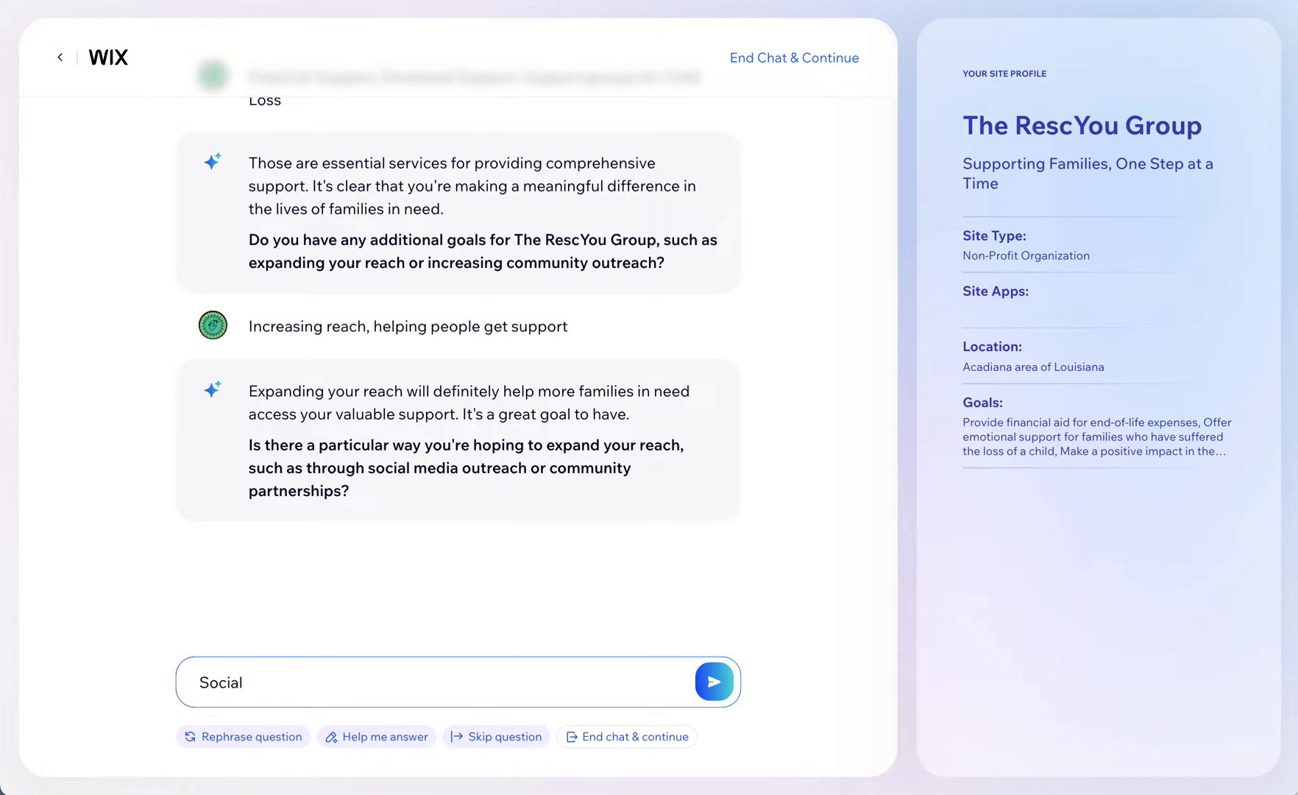
{"action": "left_click", "coordinate": [505, 739]}
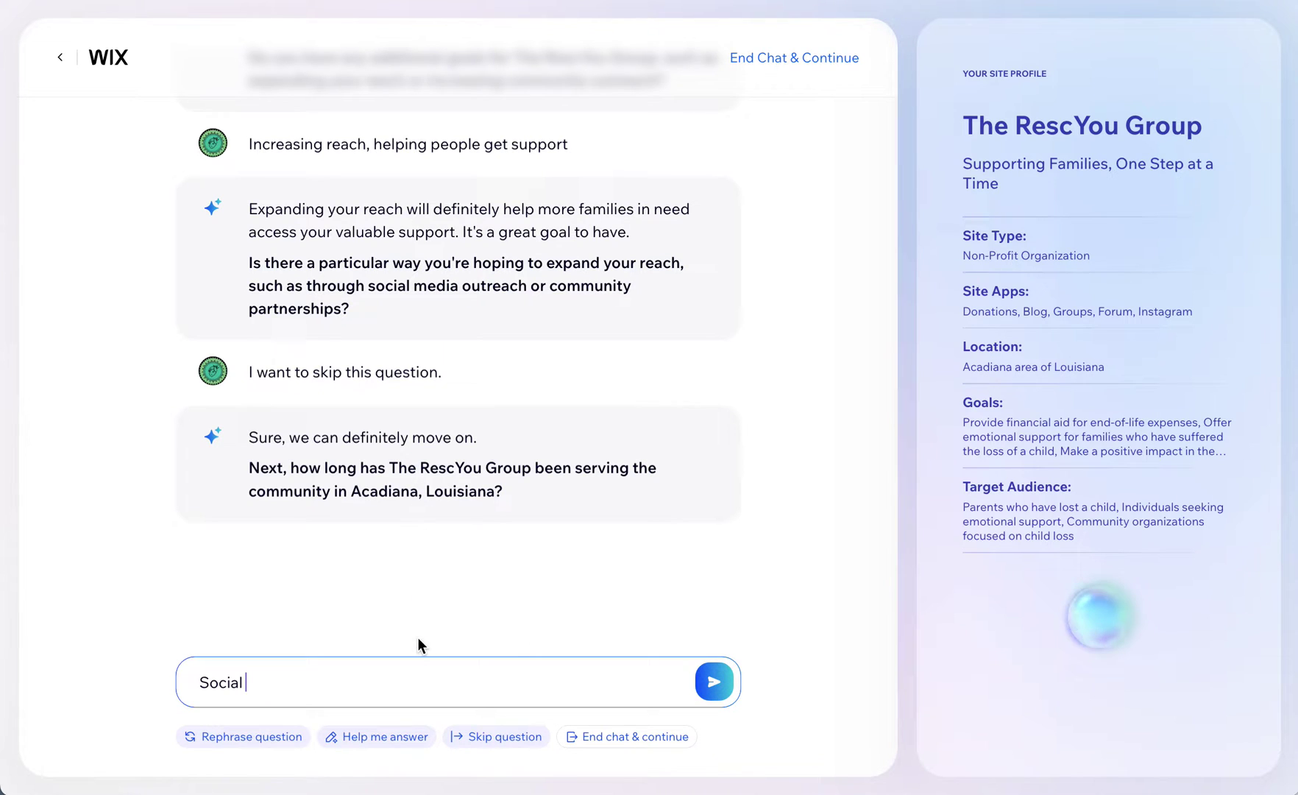
{"action": "left_click", "coordinate": [505, 742]}
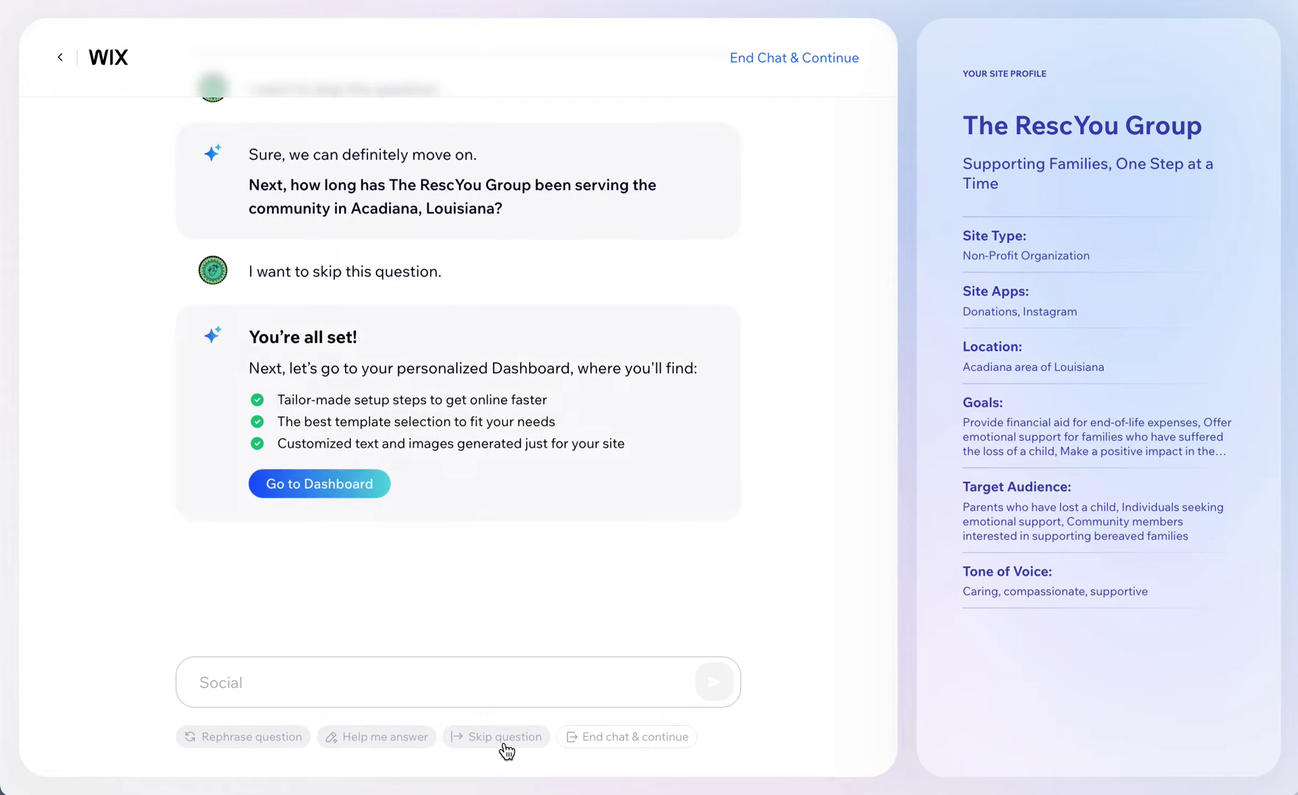
Go to the site dashboard, start designing the site and let Wix create it automatically.
{"action": "left_click", "coordinate": [315, 484]}
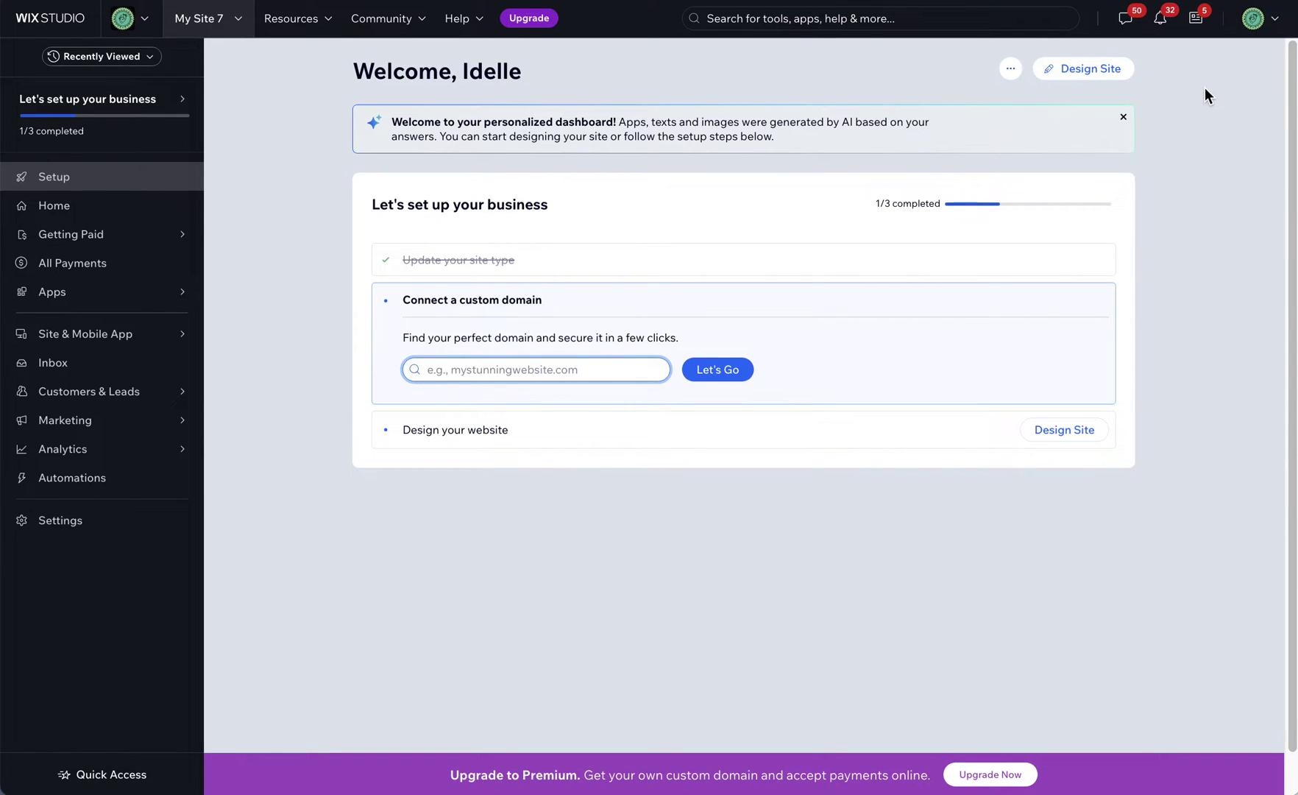
{"action": "left_click", "coordinate": [1105, 85]}
{"action": "left_click", "coordinate": [1063, 432]}
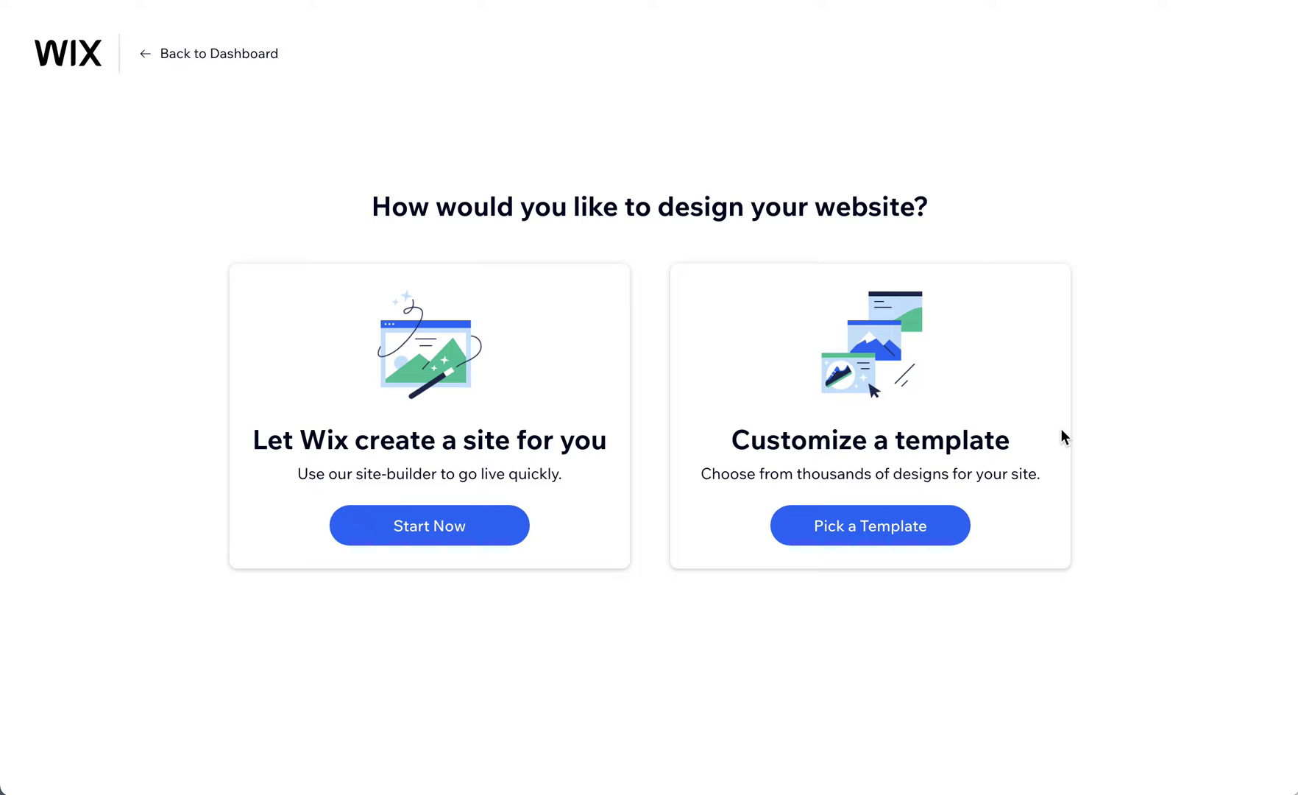
{"action": "left_click", "coordinate": [366, 531]}
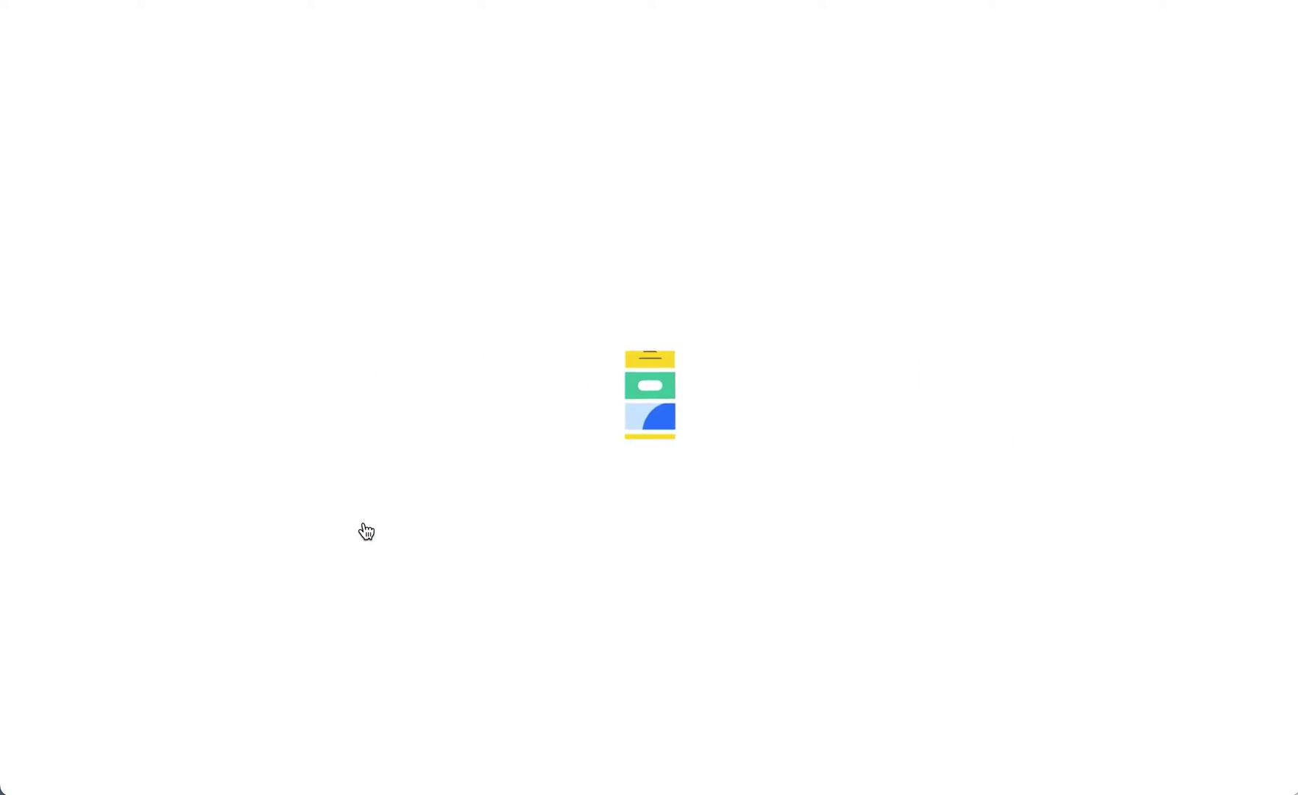
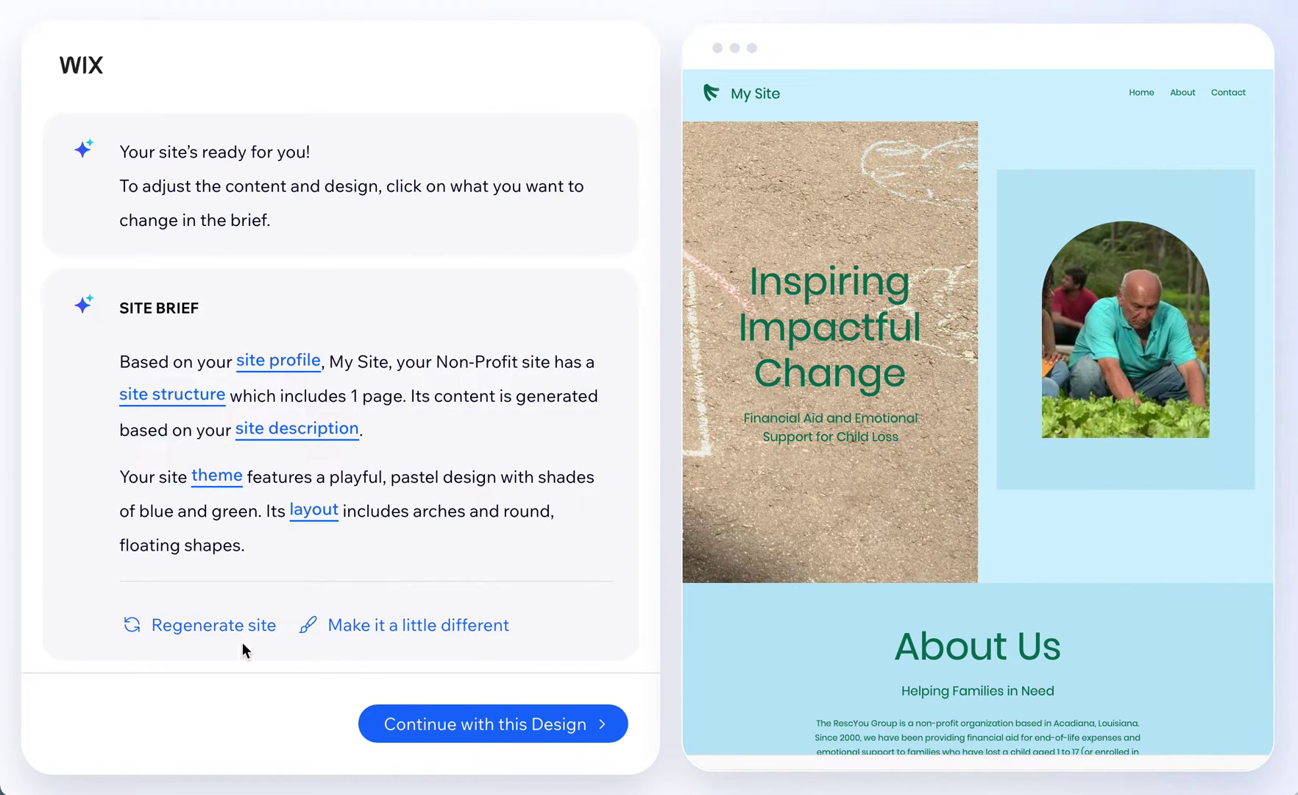
Regenerate the site design twice, make it a little different, and regenerate it once more.
{"action": "left_click", "coordinate": [181, 626]}
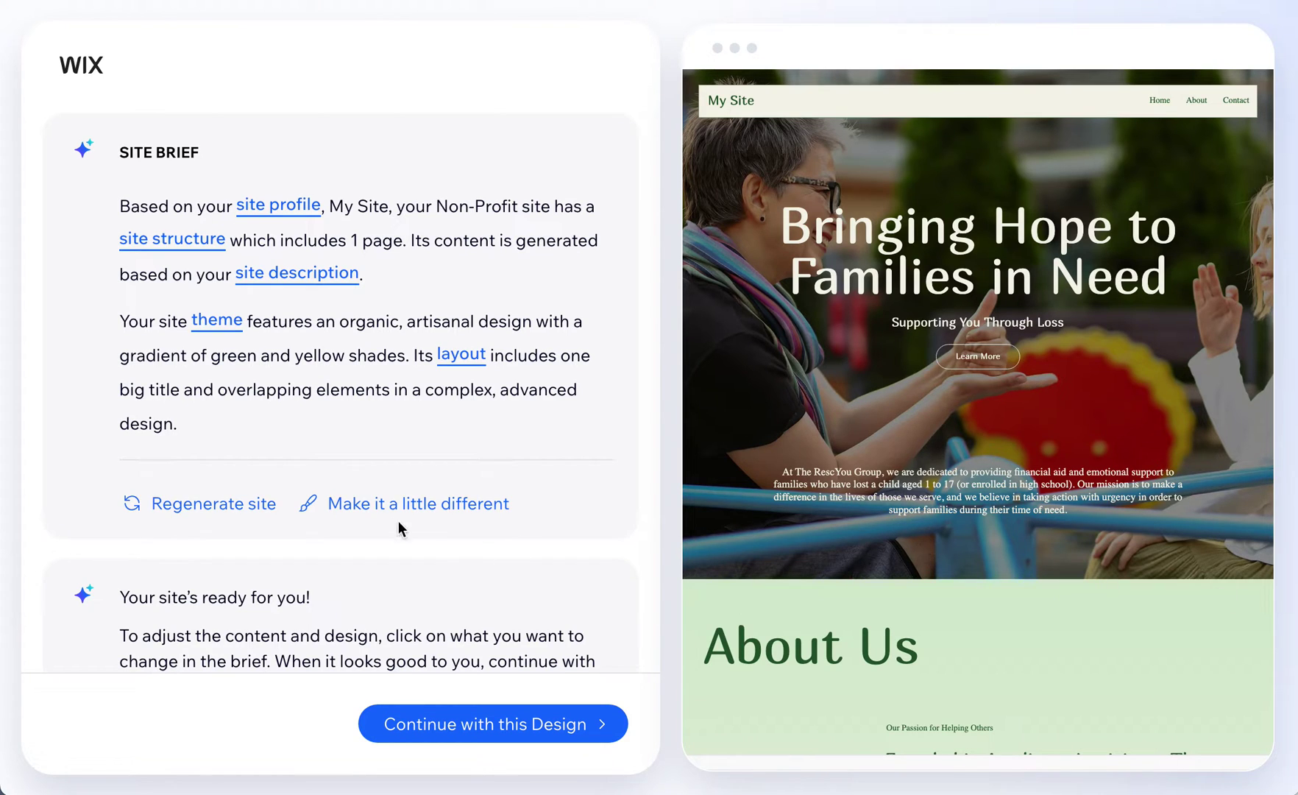
{"action": "left_click", "coordinate": [221, 504]}
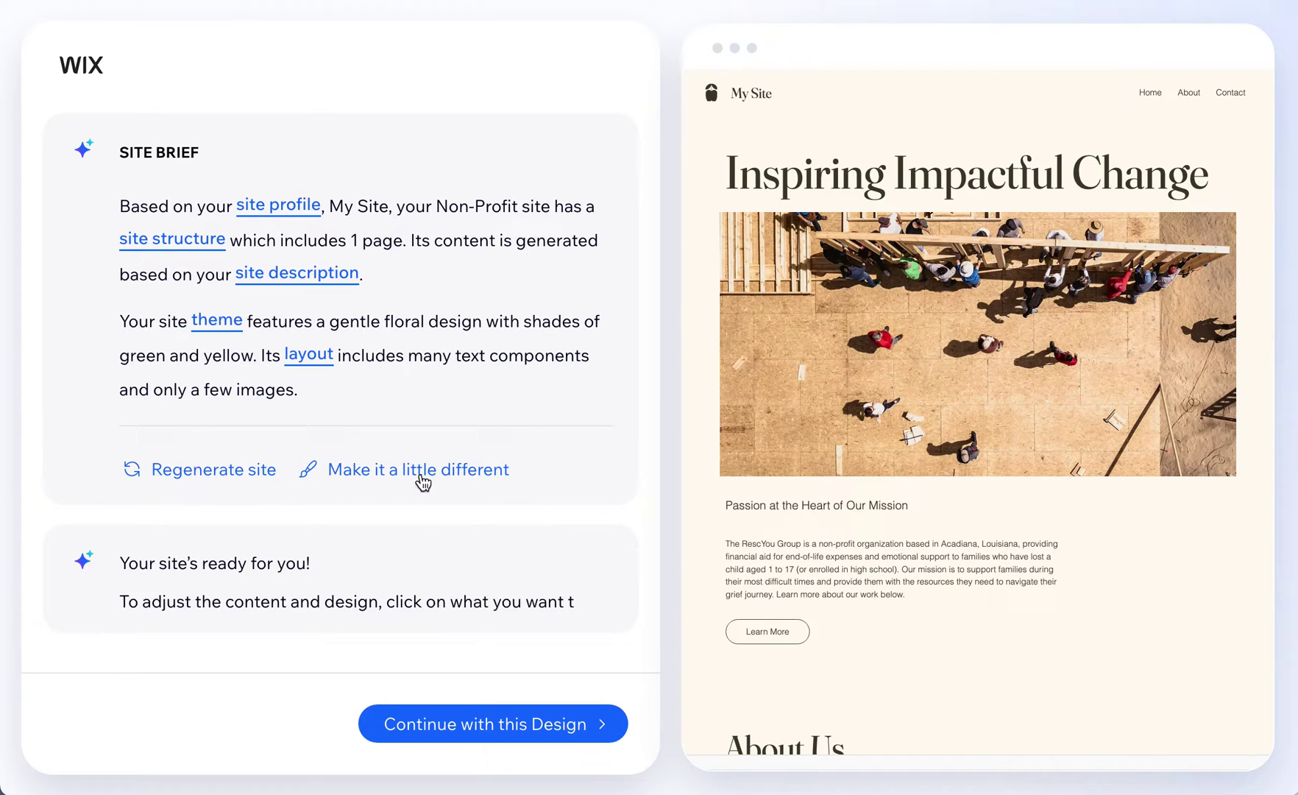
{"action": "left_click", "coordinate": [421, 475]}
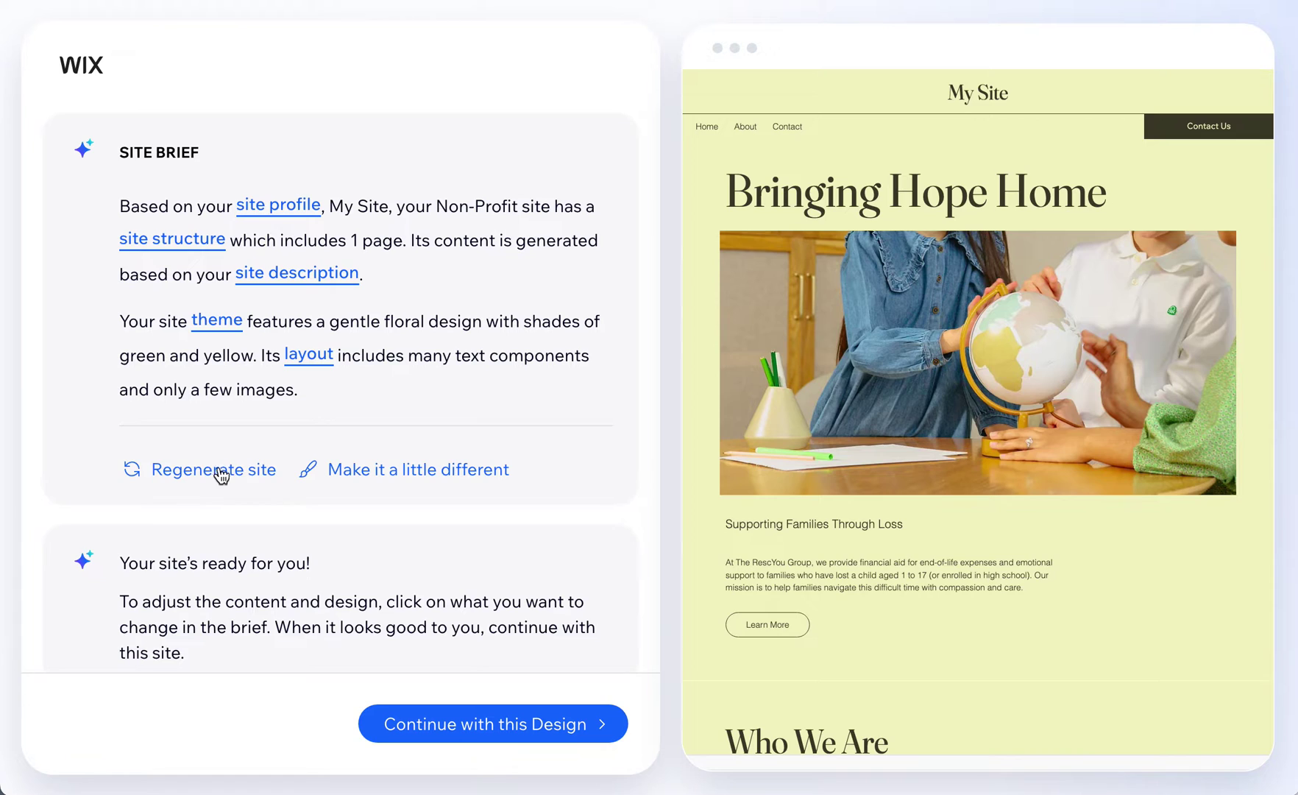
{"action": "left_click", "coordinate": [215, 468]}
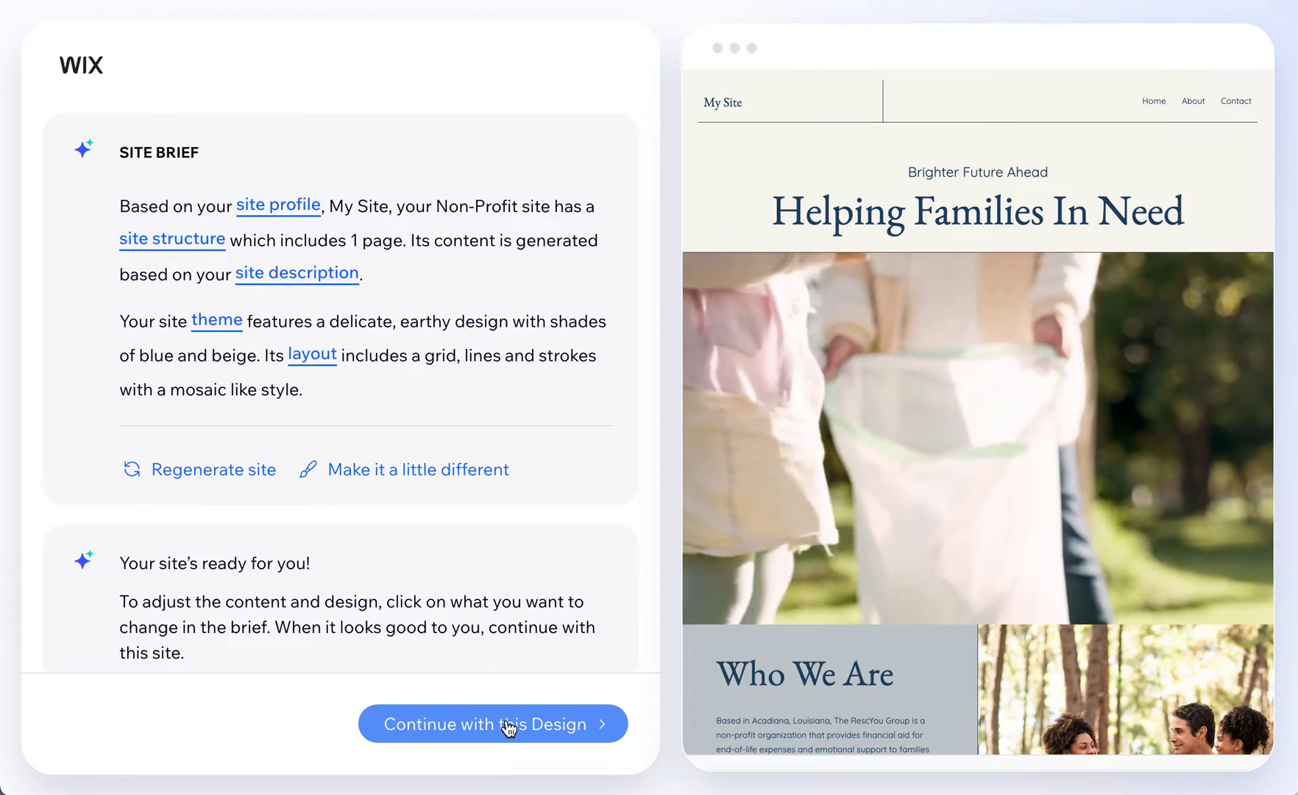
Continue with the blue and beige design and open it in the editor without setting up a domain.
{"action": "left_click", "coordinate": [535, 728]}
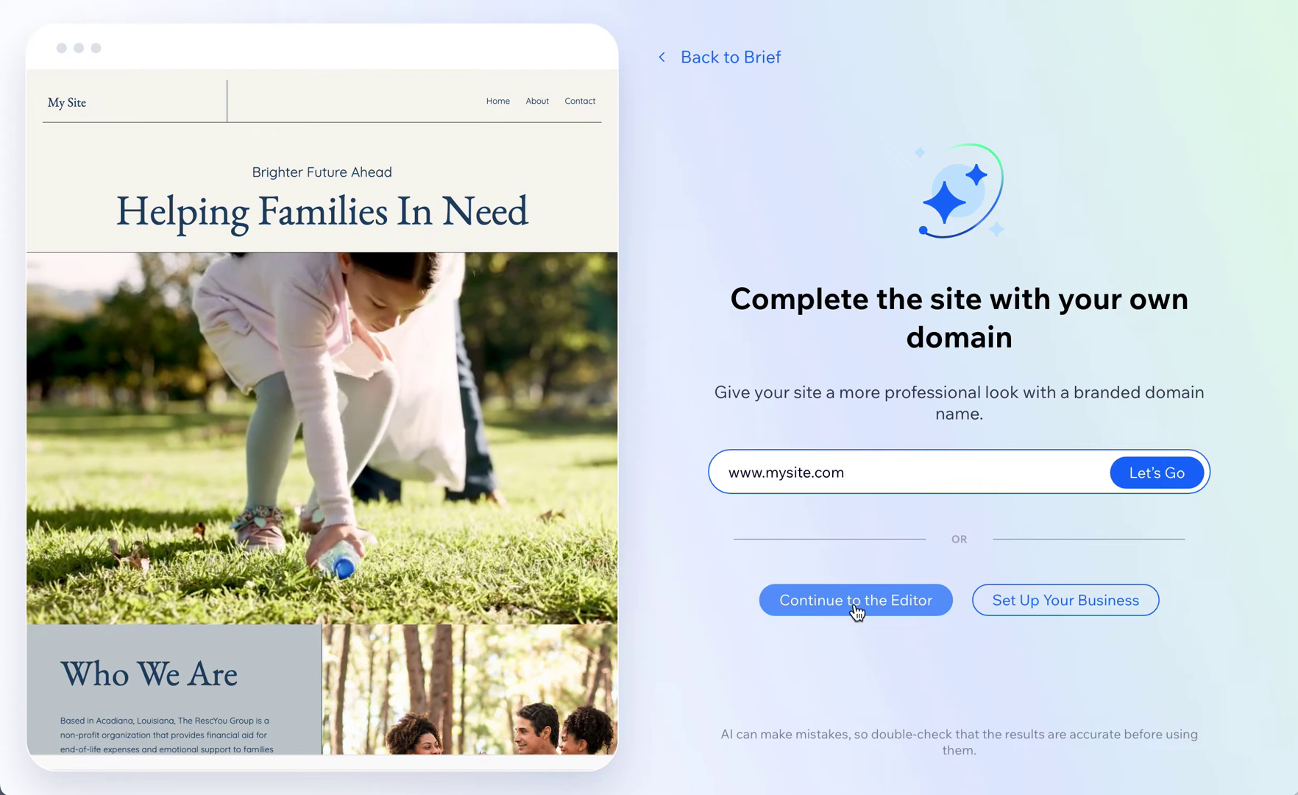
{"action": "left_click", "coordinate": [856, 605]}
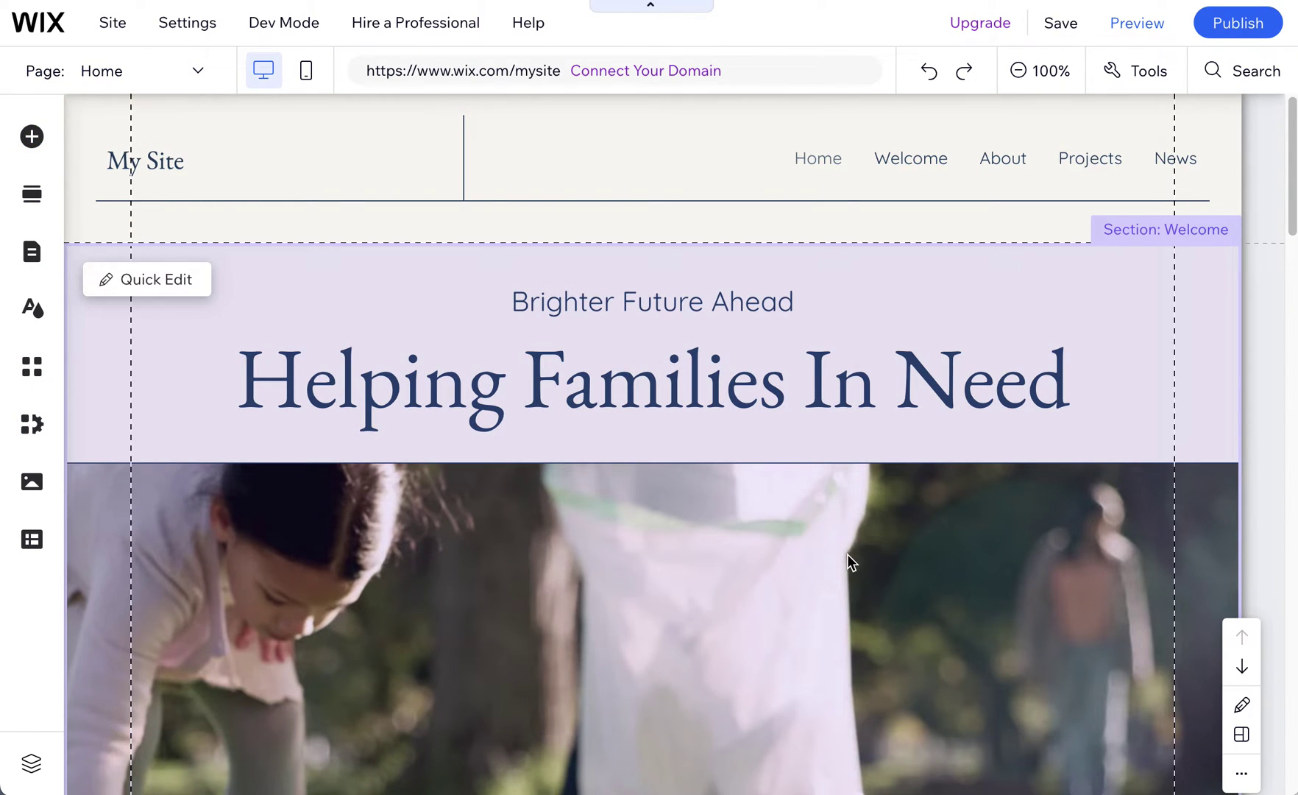
{"action": "left_click", "coordinate": [772, 518]}
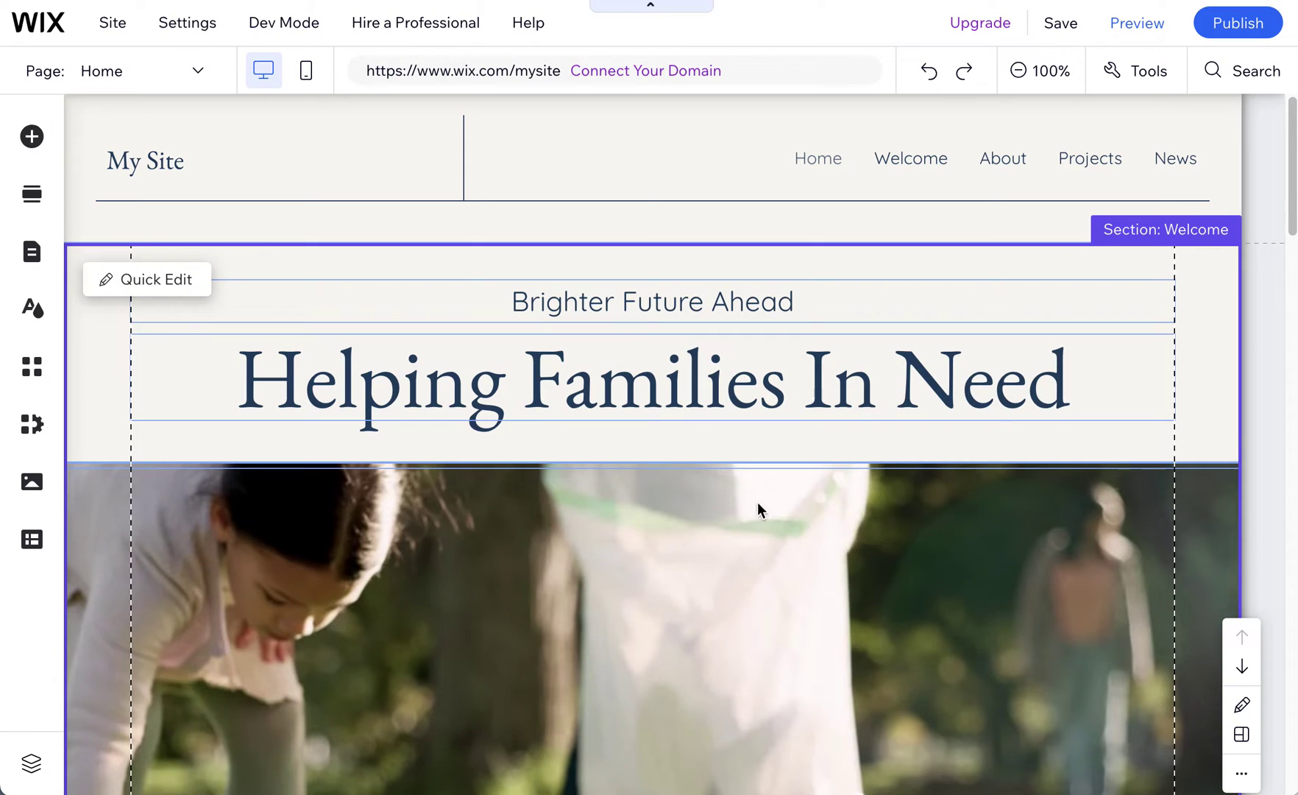
Look at the video and music elements that can be added, and inspect the main heading and site title text.
{"action": "left_click", "coordinate": [30, 136]}
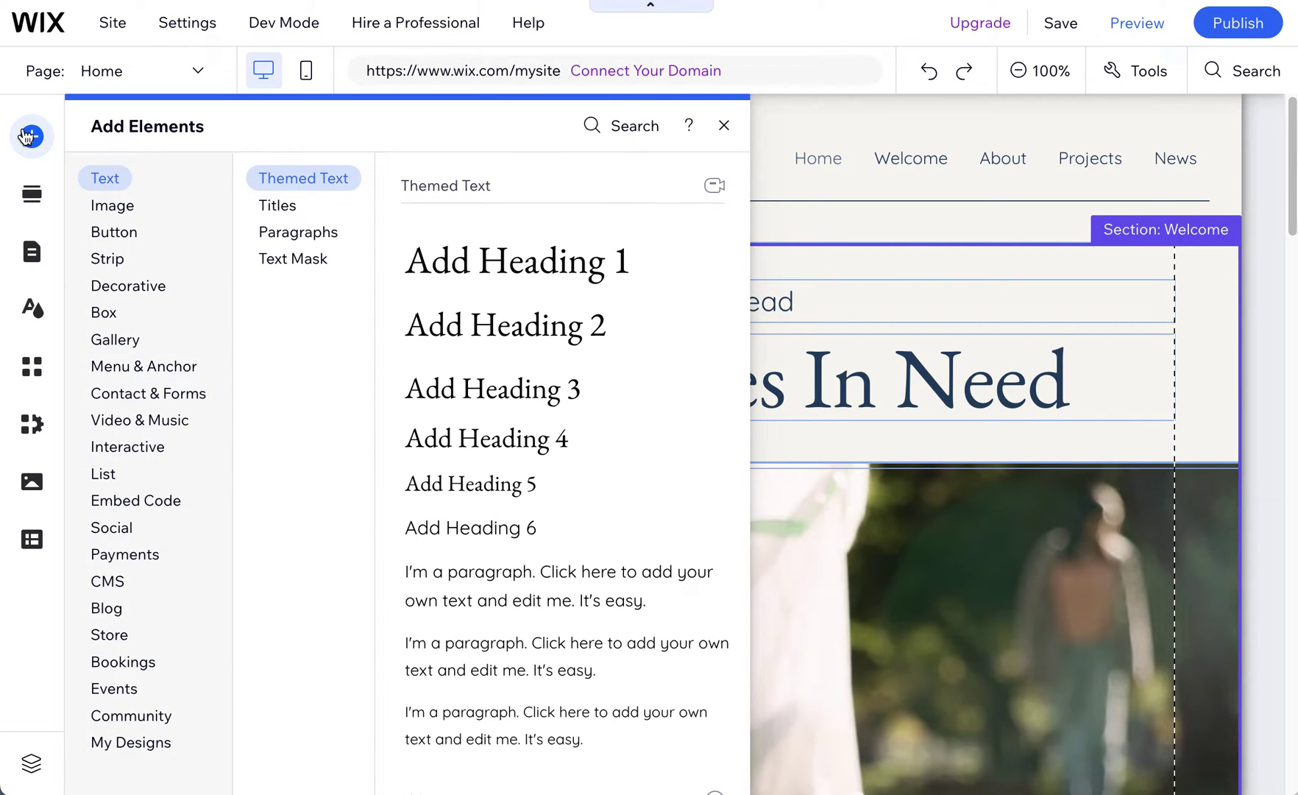
{"action": "mouse_move", "coordinate": [140, 419]}
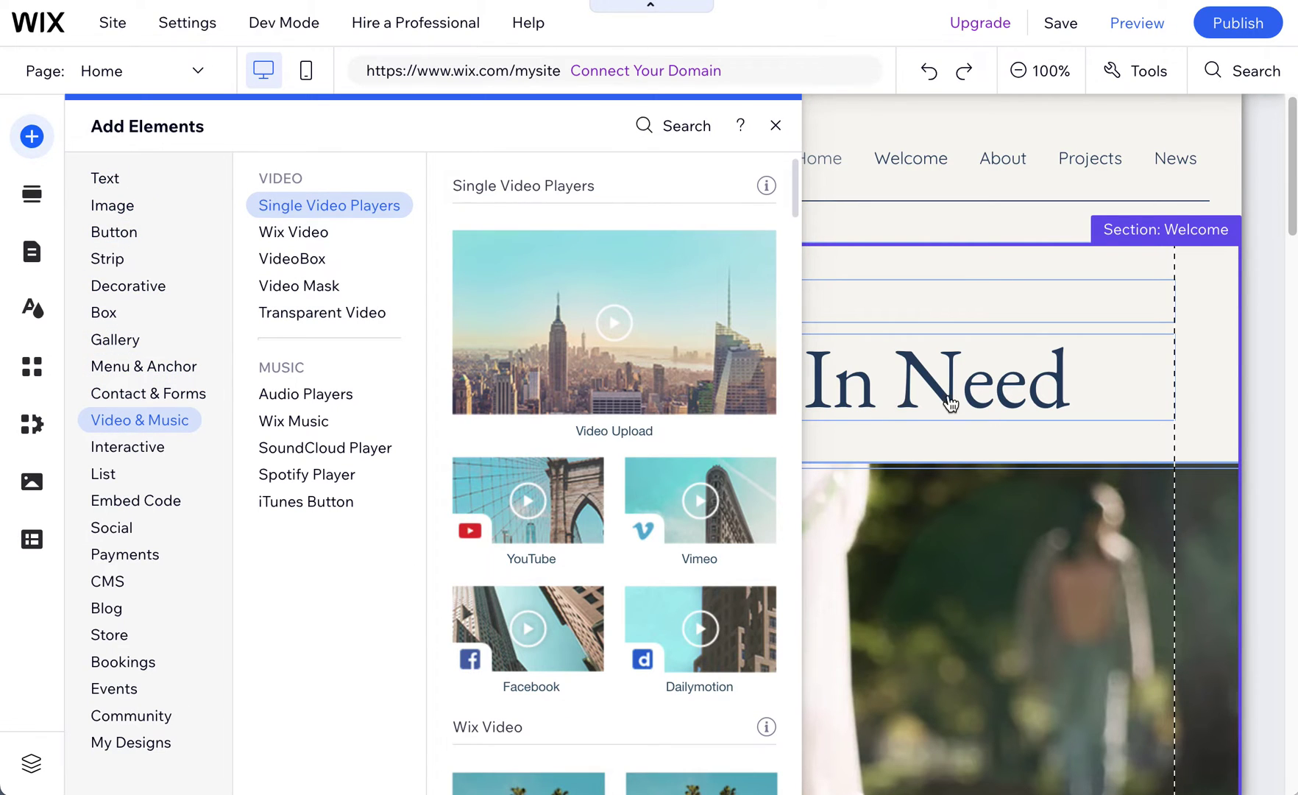
{"action": "left_click", "coordinate": [799, 381]}
{"action": "double_click", "coordinate": [773, 380]}
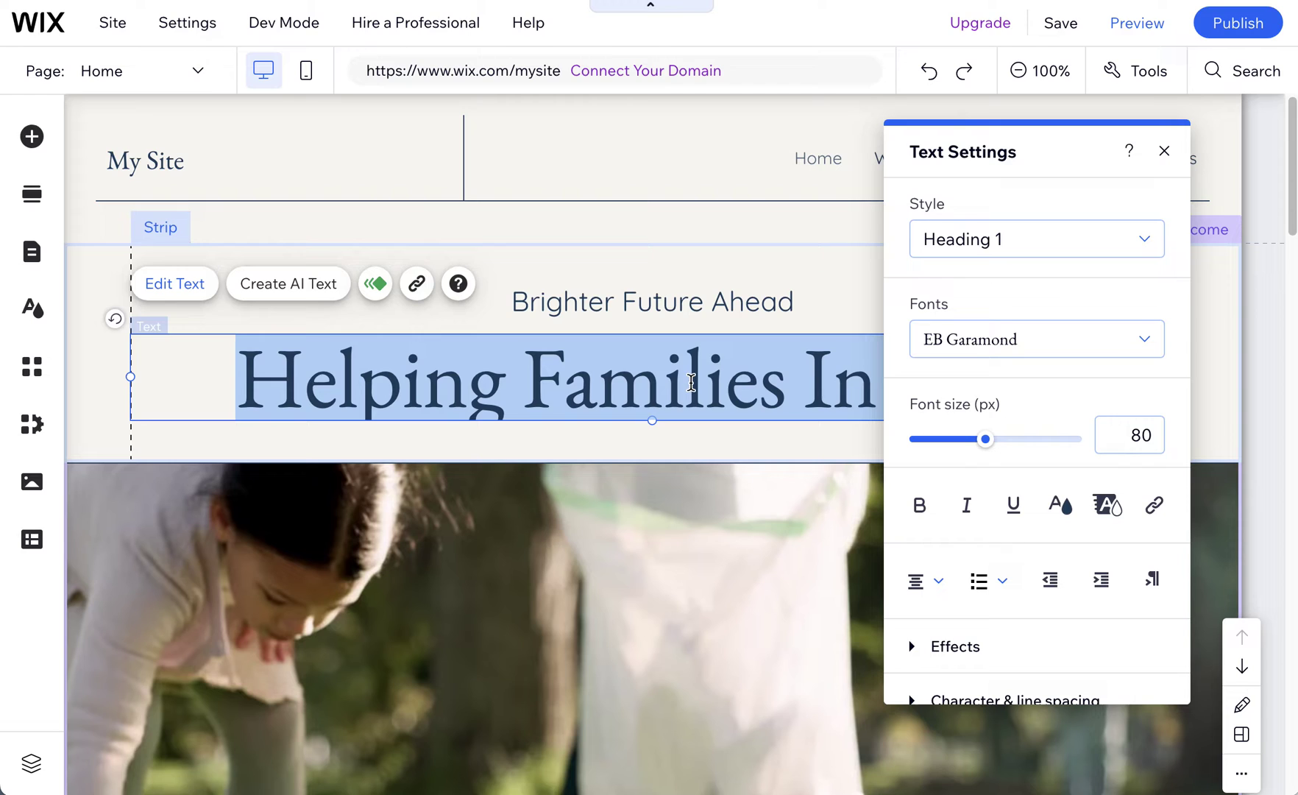
{"action": "left_click", "coordinate": [171, 161]}
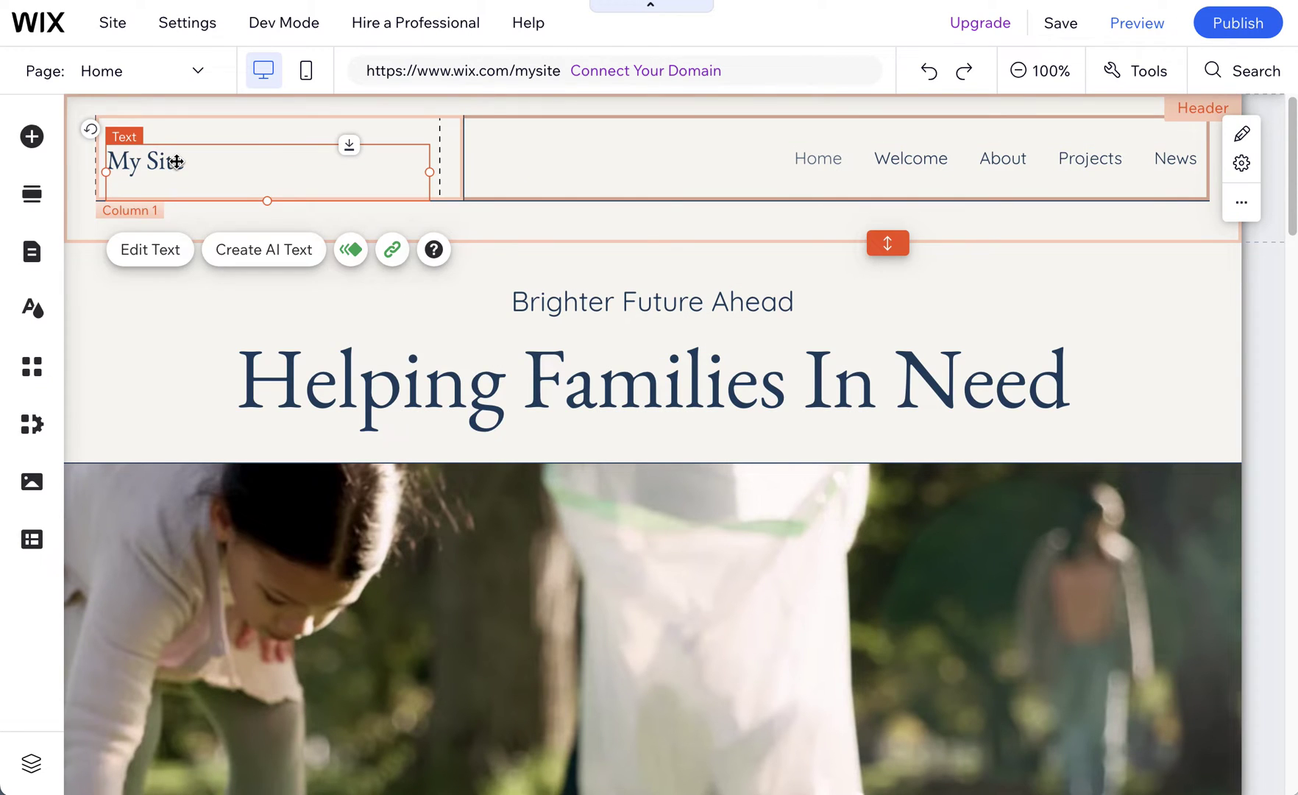
Look through the generated home page, from the welcome section to the about, services and director interview sections.
{"action": "scroll", "coordinate": [477, 425], "scroll_direction": "down", "scroll_amount": 15}
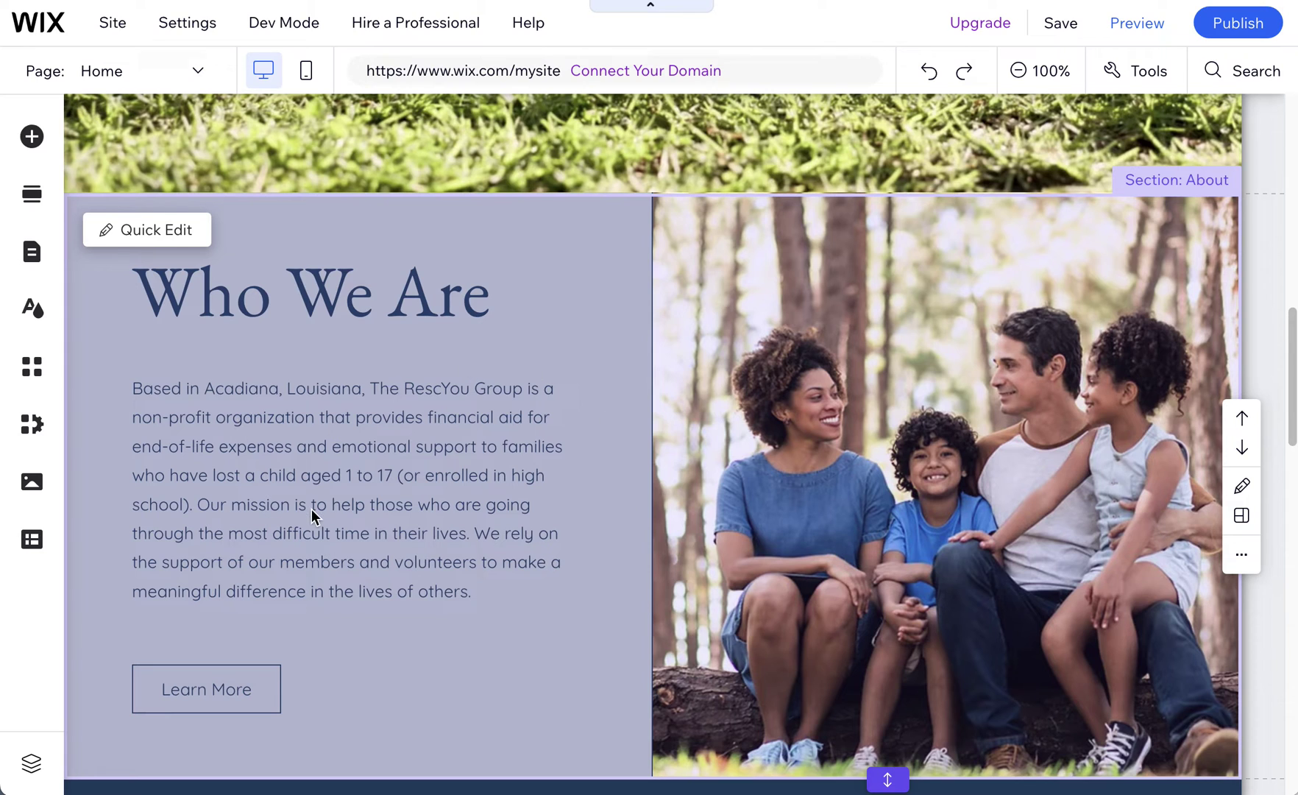
{"action": "scroll", "coordinate": [311, 508], "scroll_direction": "down", "scroll_amount": 15}
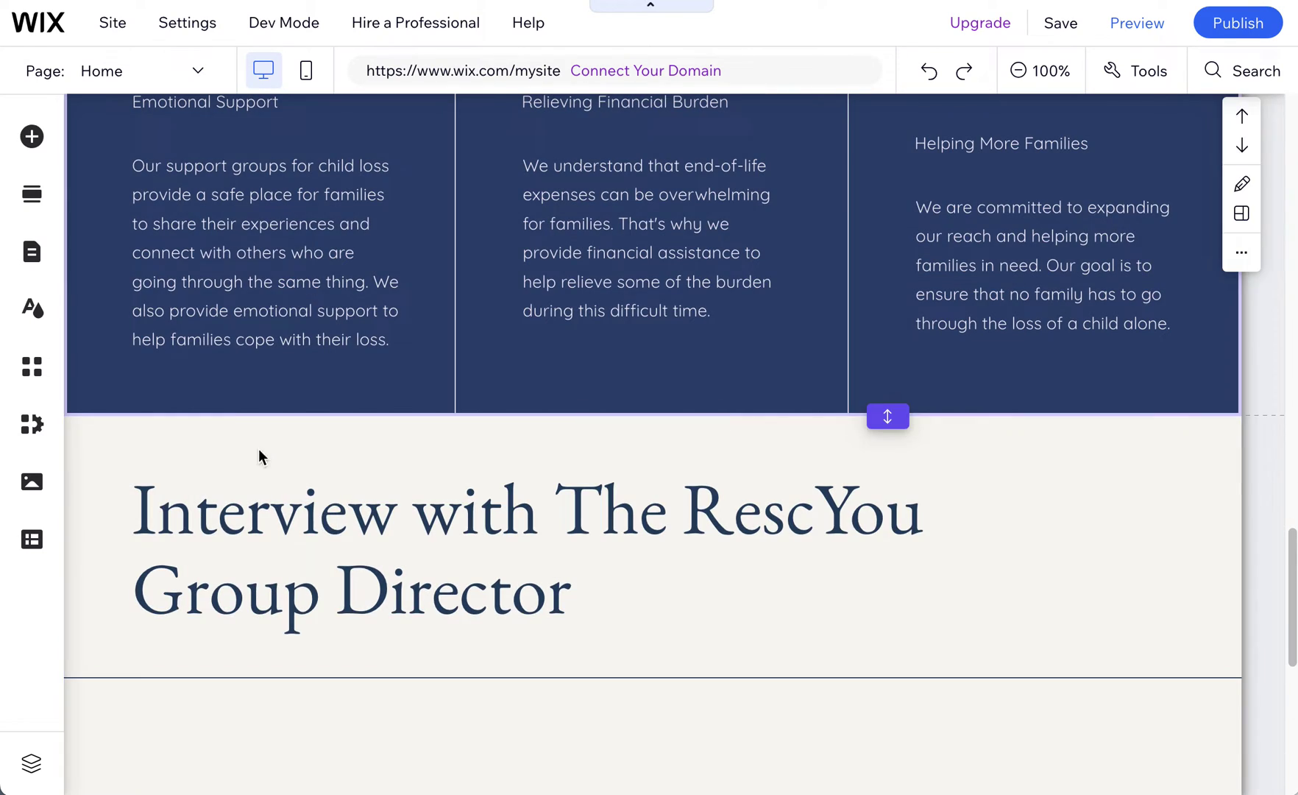
{"action": "scroll", "coordinate": [230, 403], "scroll_direction": "up", "scroll_amount": 4}
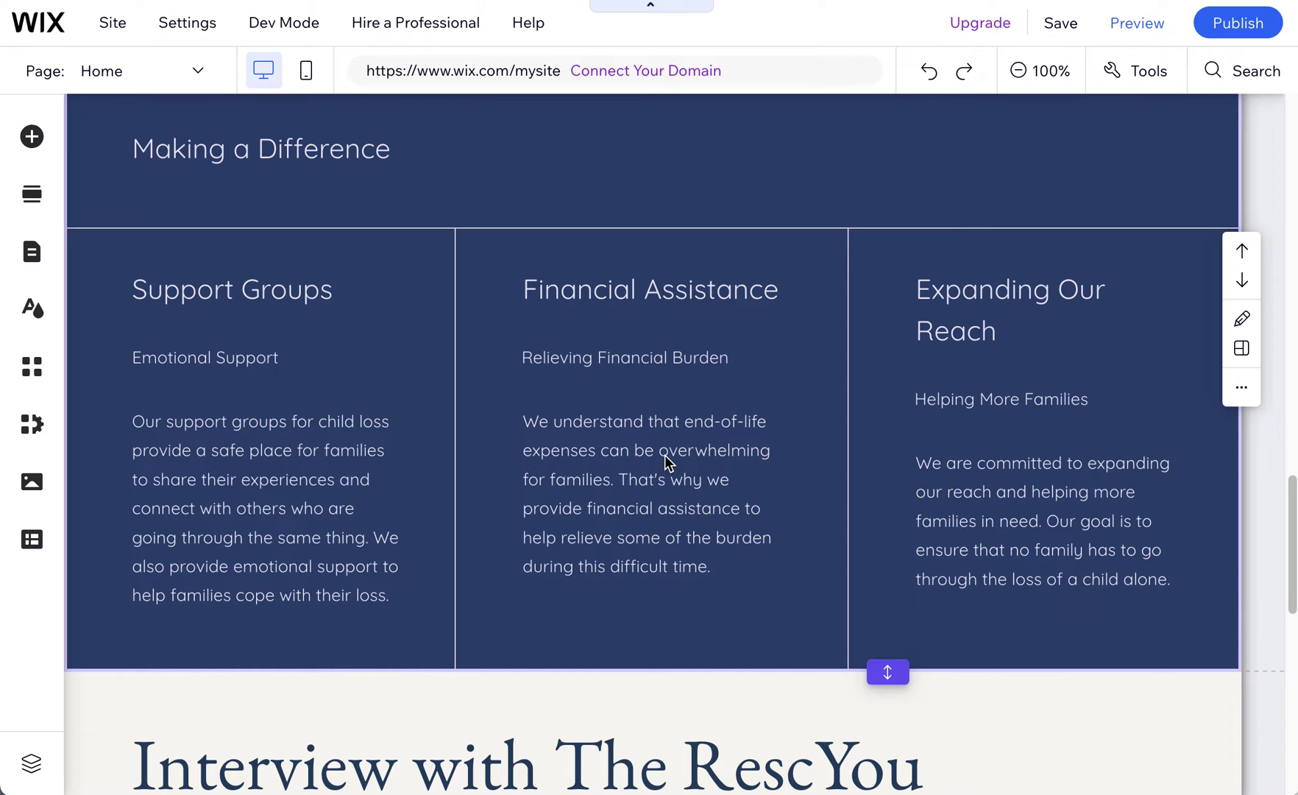
{"action": "scroll", "coordinate": [714, 647], "scroll_direction": "up", "scroll_amount": 15}
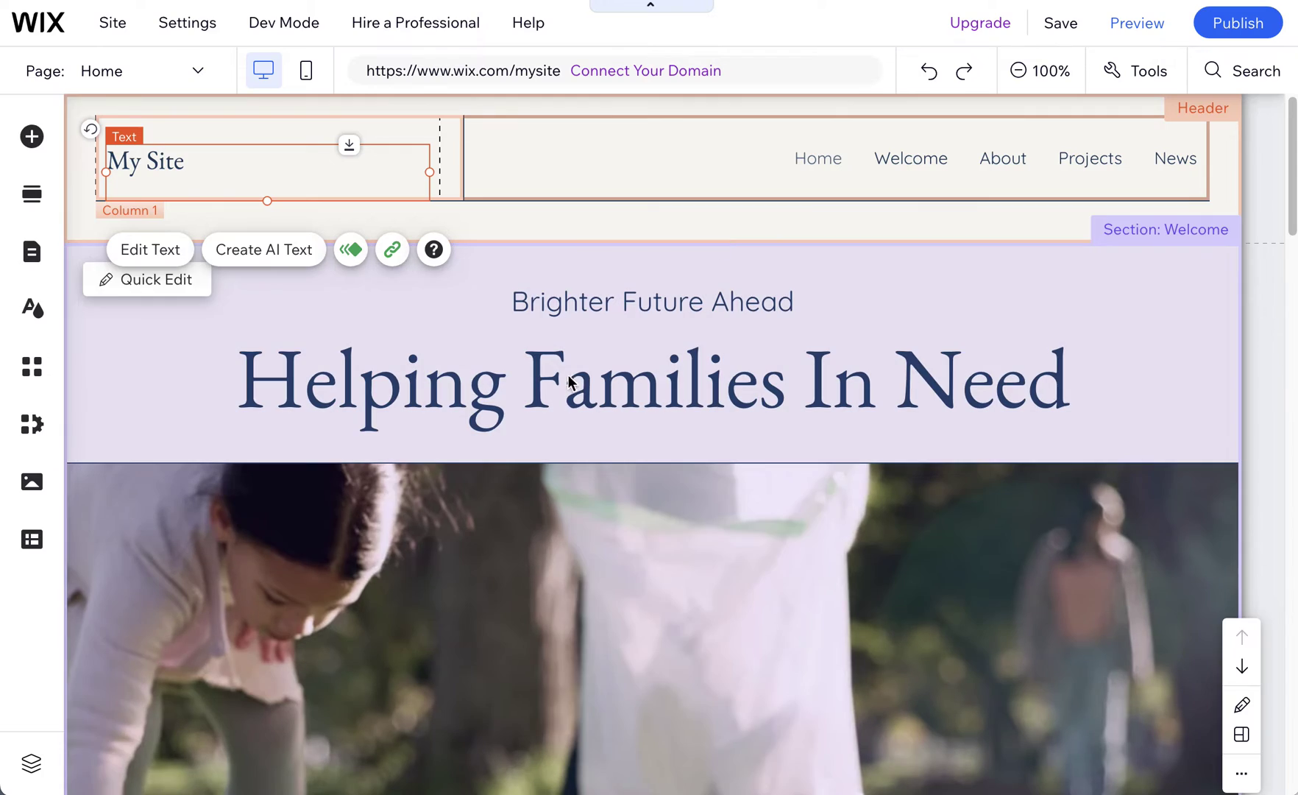
{"action": "scroll", "coordinate": [933, 720], "scroll_direction": "down", "scroll_amount": 10}
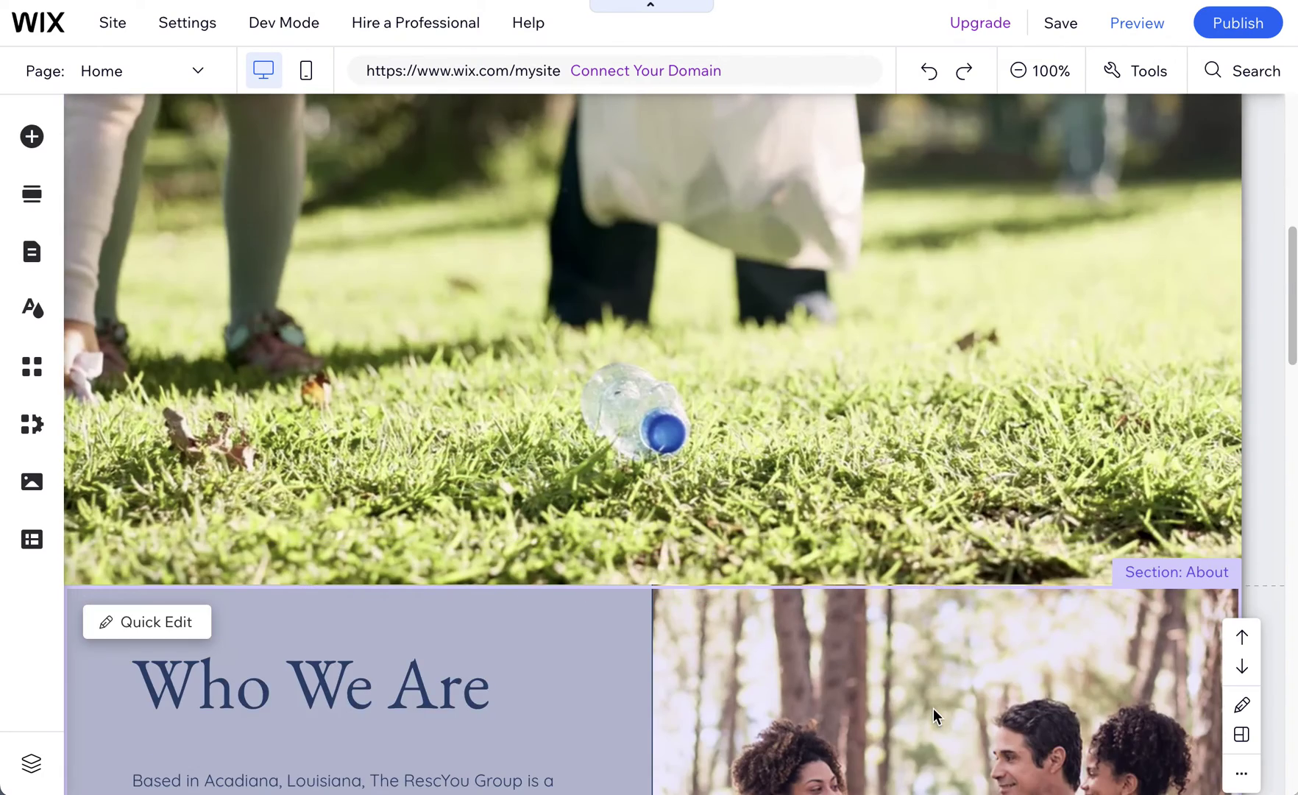
{"action": "scroll", "coordinate": [934, 720], "scroll_direction": "up", "scroll_amount": 10}
{"action": "scroll", "coordinate": [935, 717], "scroll_direction": "down", "scroll_amount": 15}
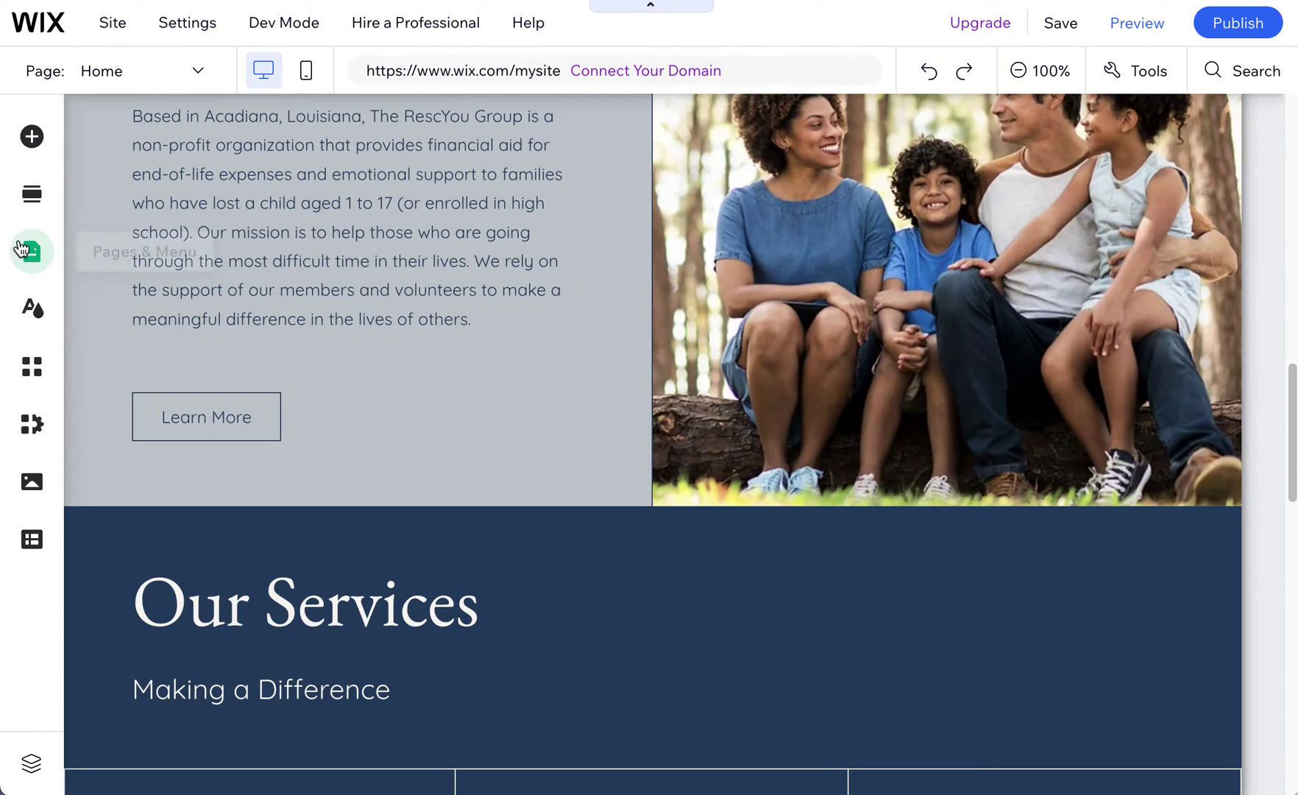
Look at the site's color theme options with the base and accent colors, leaving them as they are.
{"action": "left_click", "coordinate": [27, 315]}
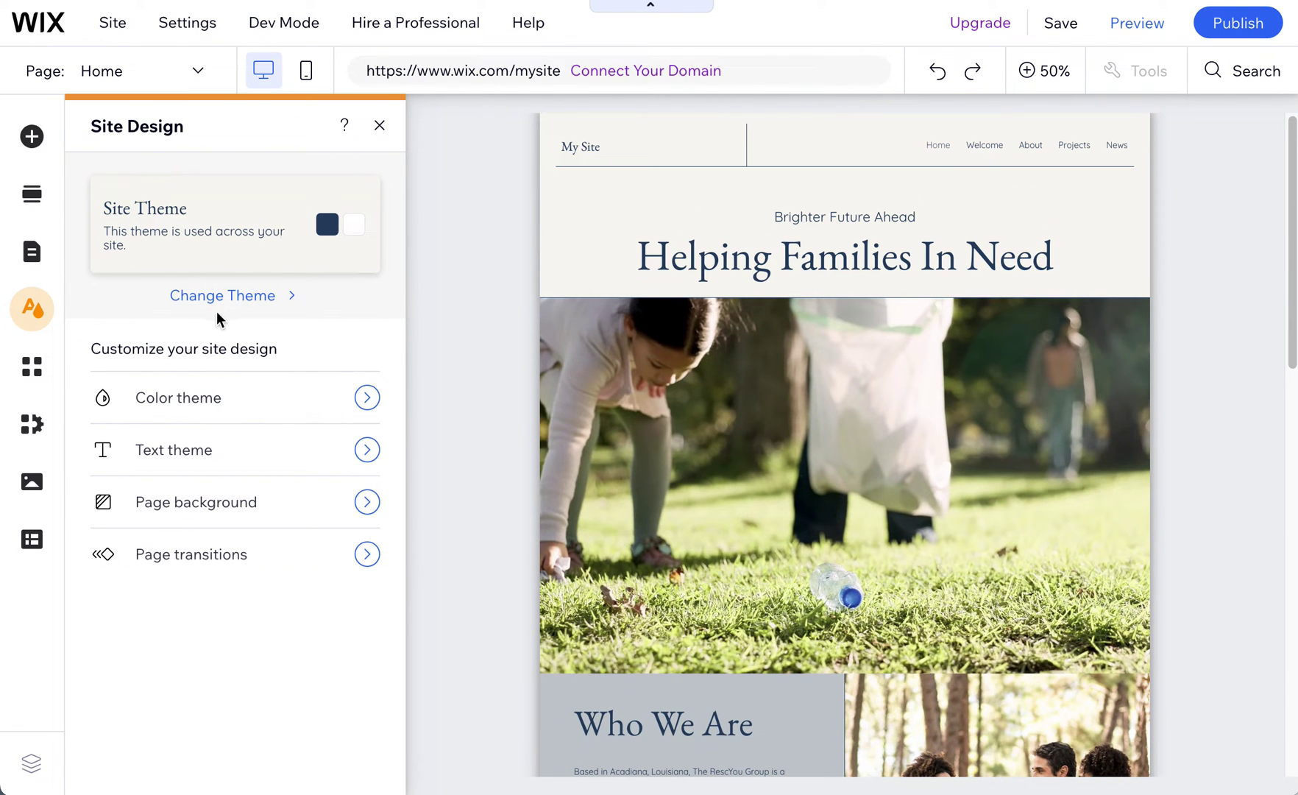
{"action": "left_click", "coordinate": [203, 397]}
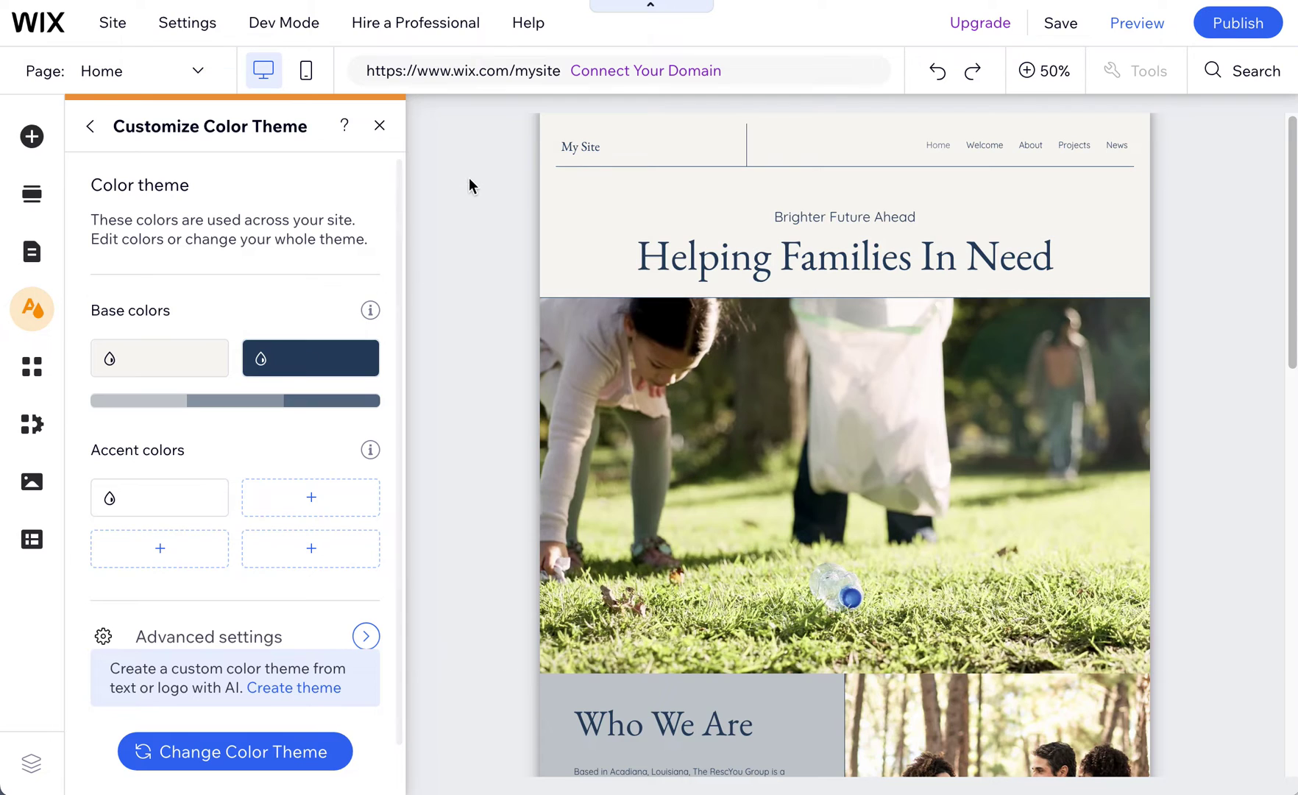
{"action": "left_click", "coordinate": [410, 176]}
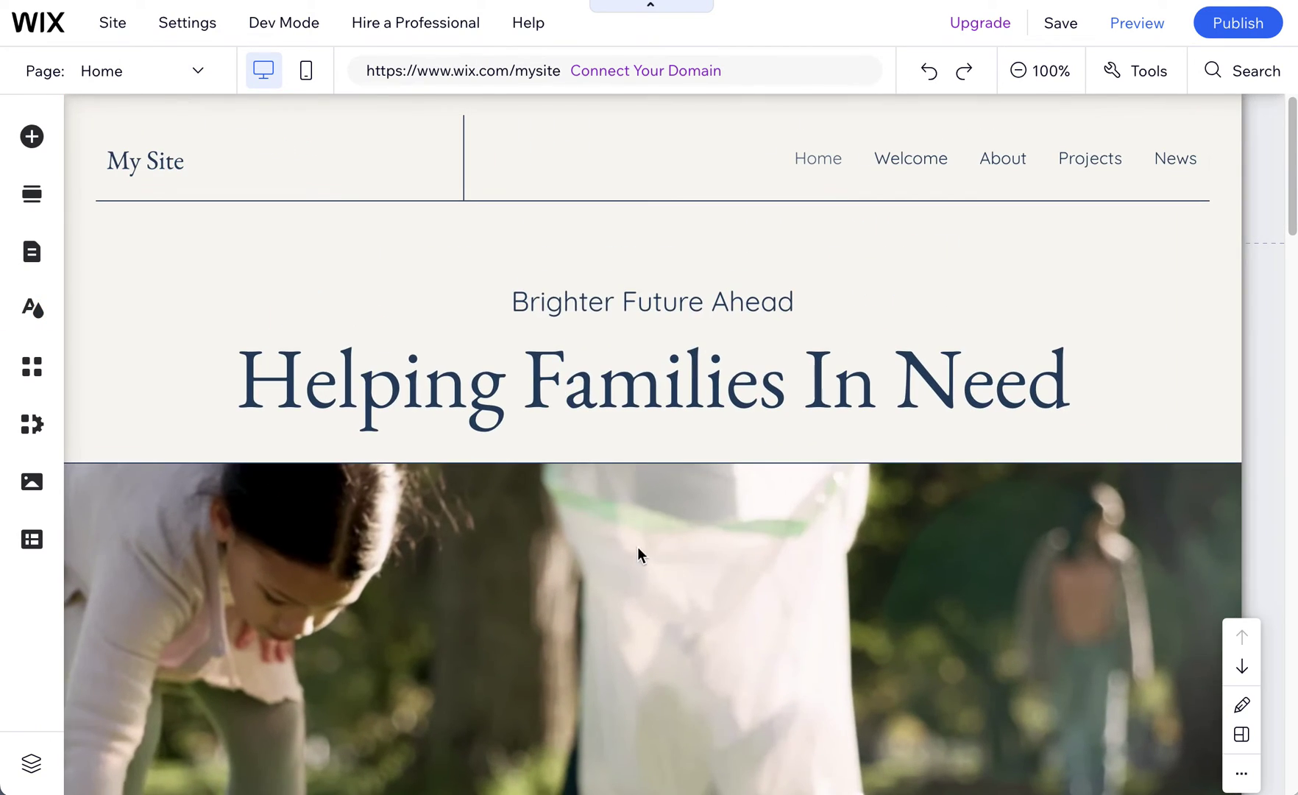
Start replacing the welcome strip's background image and search Unsplash for "ocean".
{"action": "scroll", "coordinate": [633, 582], "scroll_direction": "down", "scroll_amount": 6}
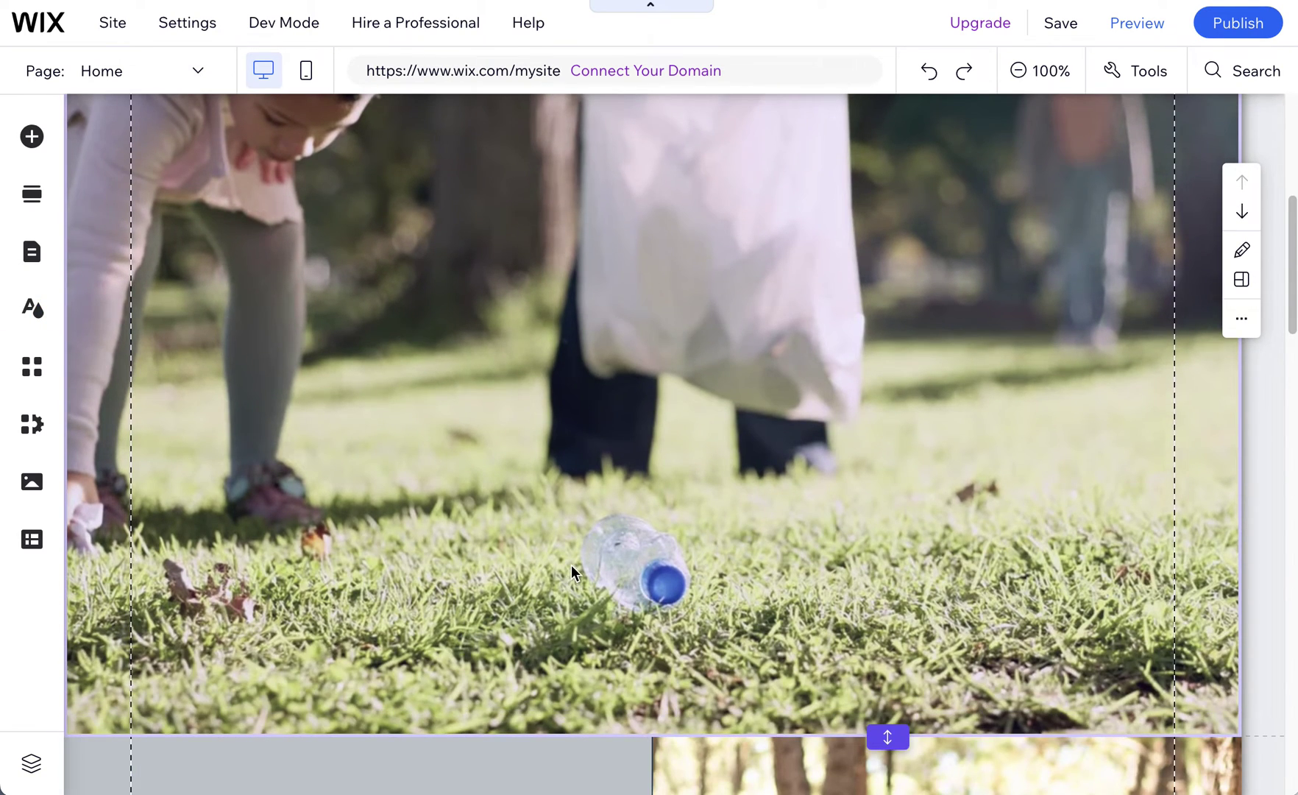
{"action": "scroll", "coordinate": [692, 589], "scroll_direction": "up", "scroll_amount": 3}
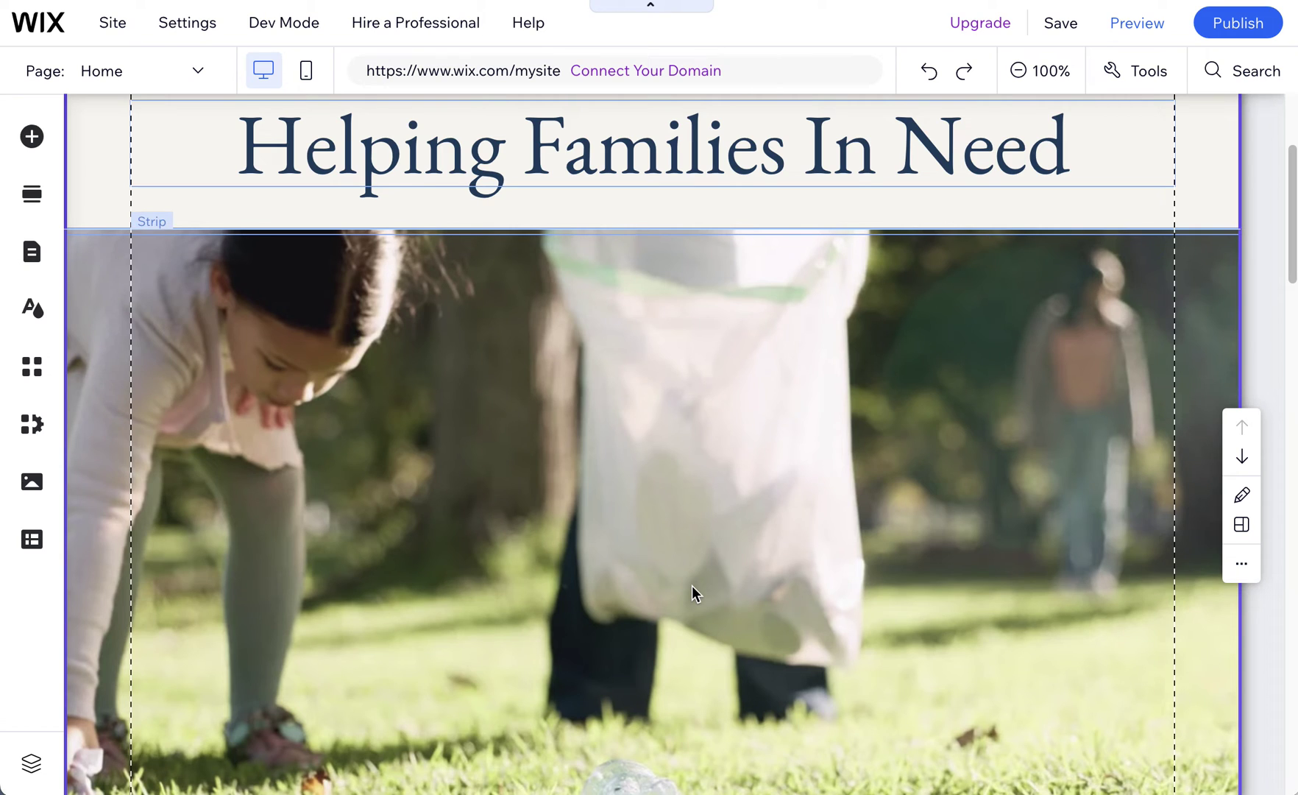
{"action": "left_click", "coordinate": [636, 477]}
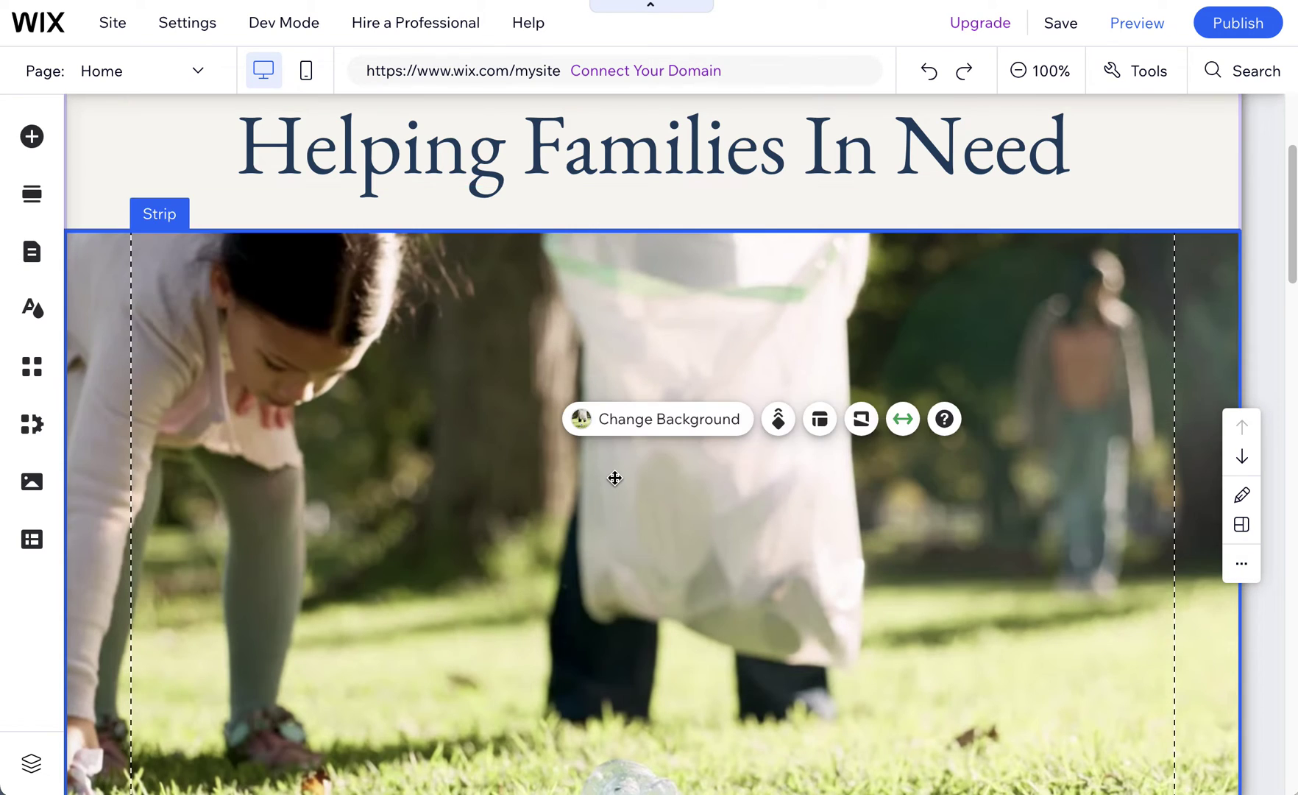
{"action": "left_click", "coordinate": [691, 418]}
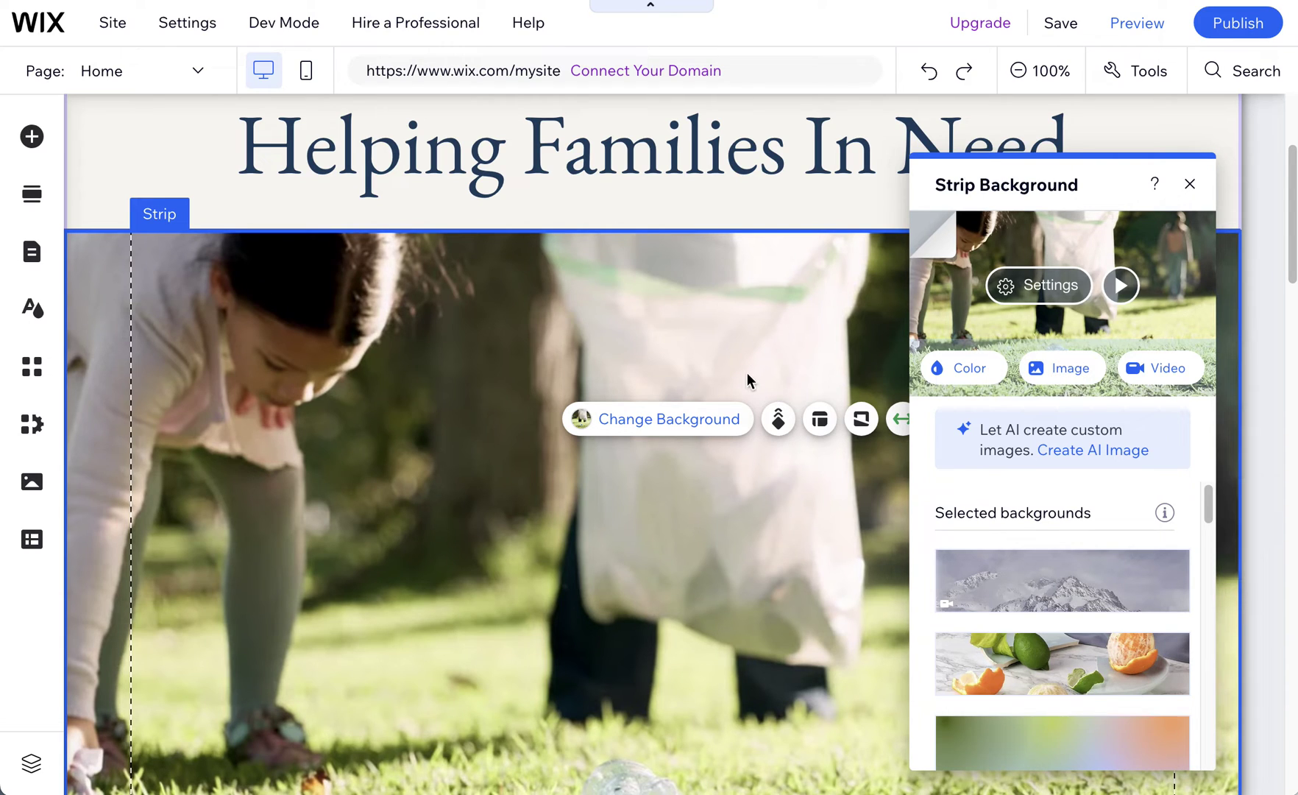
{"action": "left_click", "coordinate": [1045, 368]}
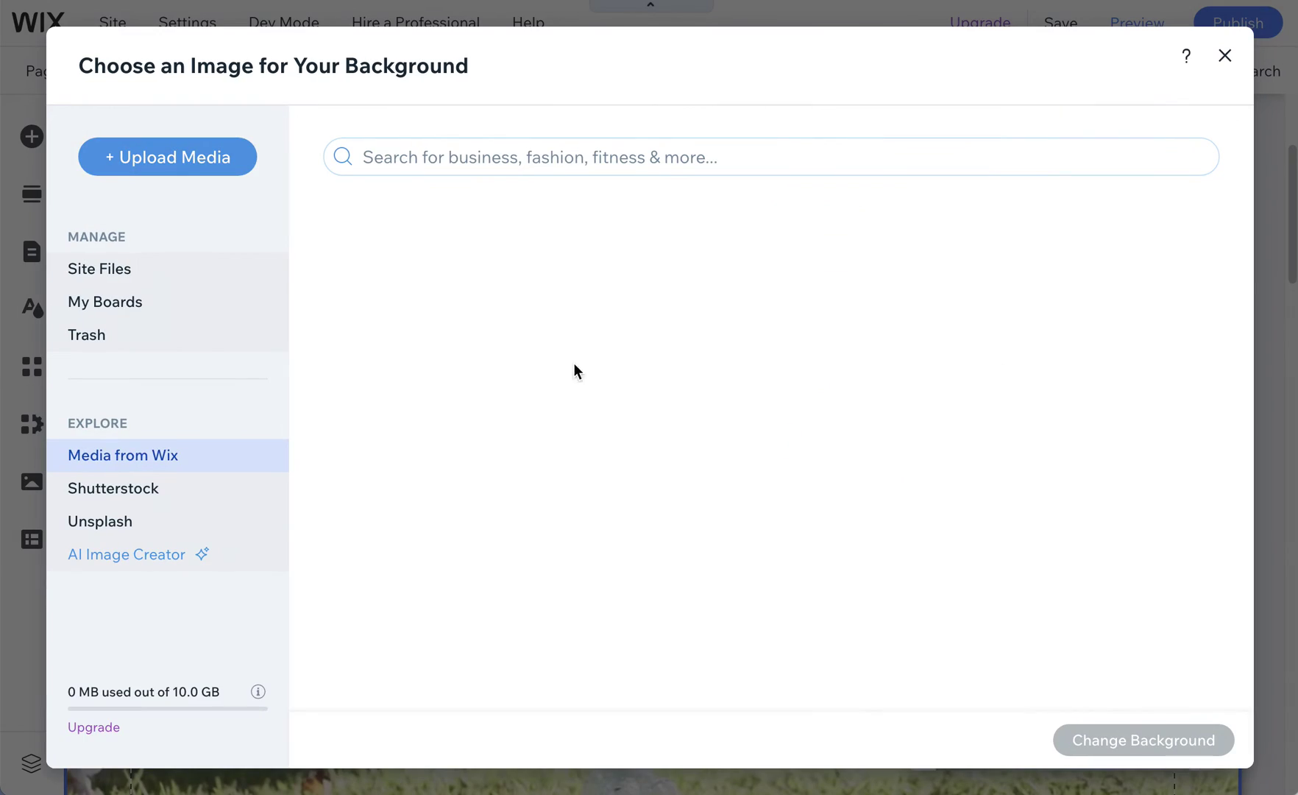
{"action": "left_click", "coordinate": [121, 522]}
{"action": "left_click", "coordinate": [471, 157]}
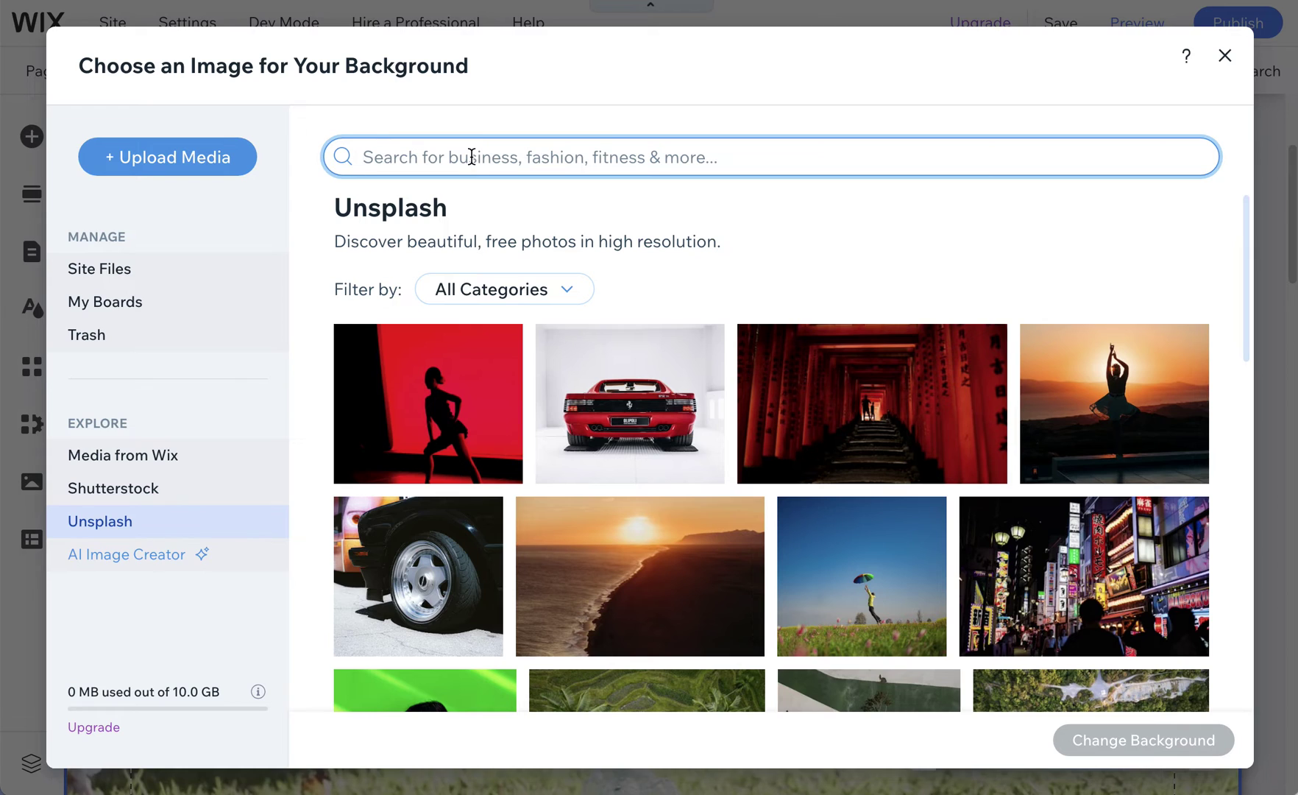
{"action": "type", "text": "ocean"}
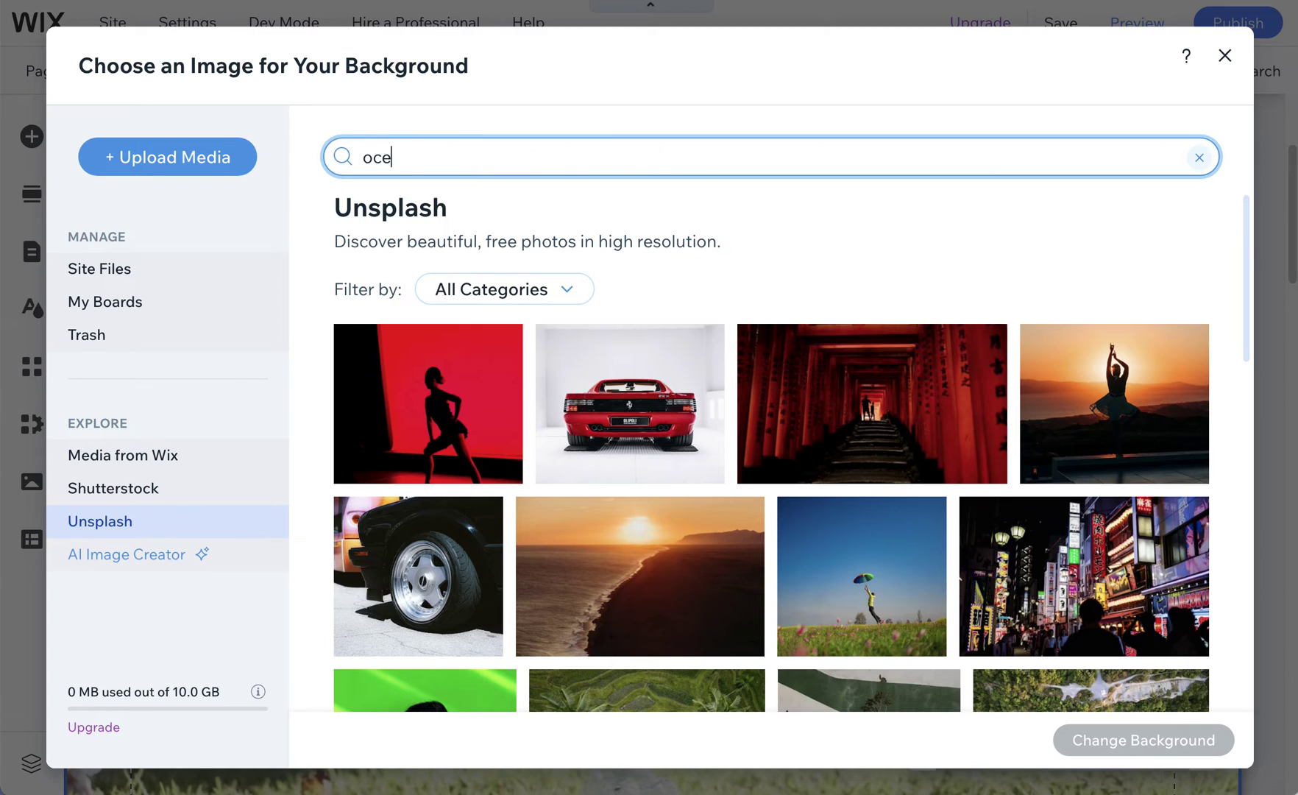
{"action": "key", "text": "Return"}
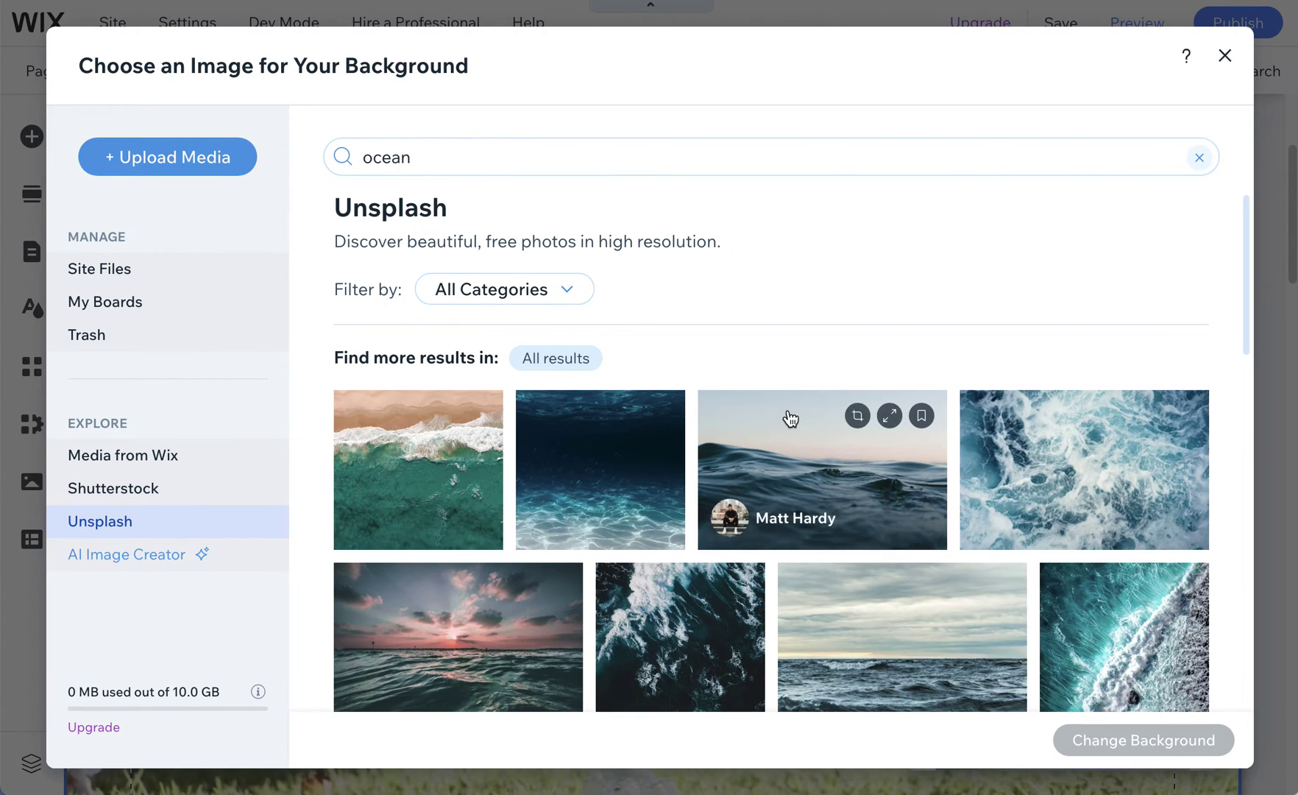
Browse the ocean photos and set the pink sunset over green waves as the strip's background.
{"action": "scroll", "coordinate": [792, 414], "scroll_direction": "down", "scroll_amount": 5}
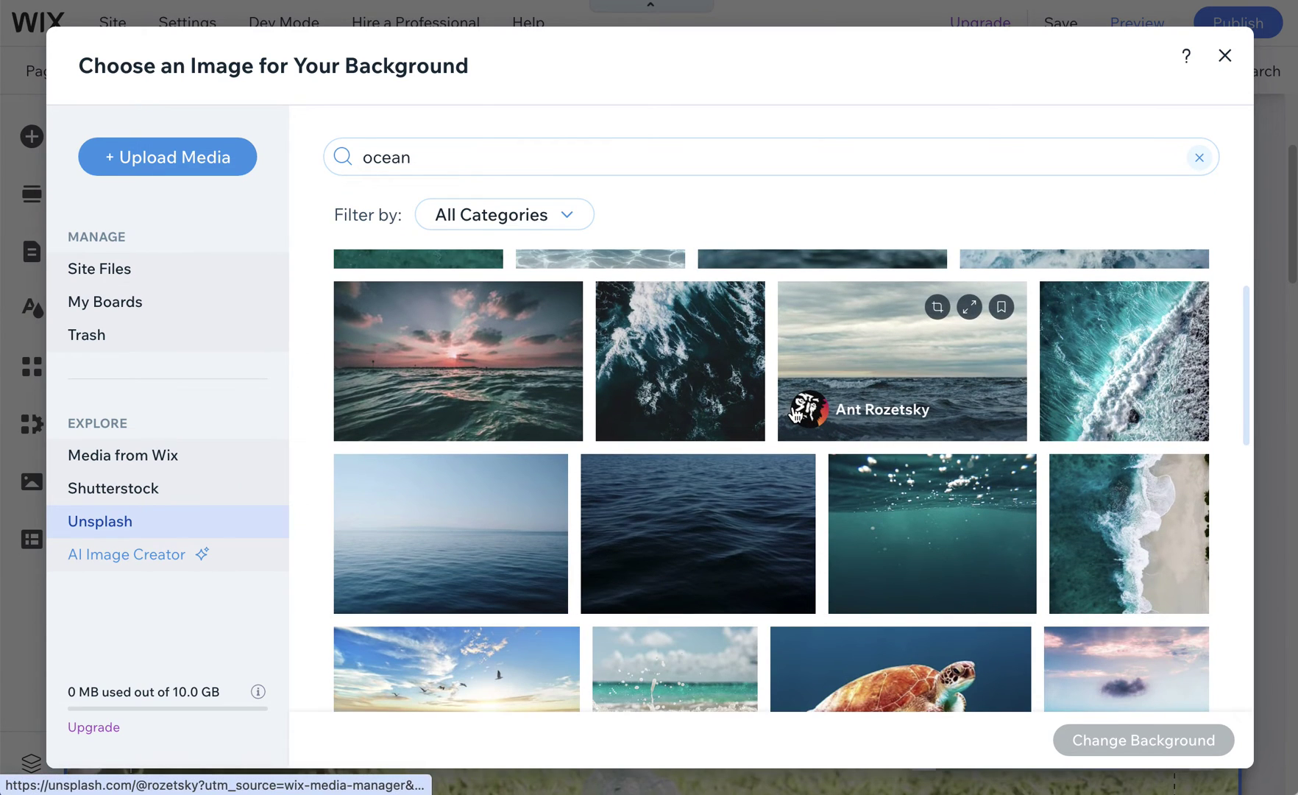
{"action": "scroll", "coordinate": [696, 339], "scroll_direction": "down", "scroll_amount": 2}
{"action": "scroll", "coordinate": [478, 350], "scroll_direction": "up", "scroll_amount": 4}
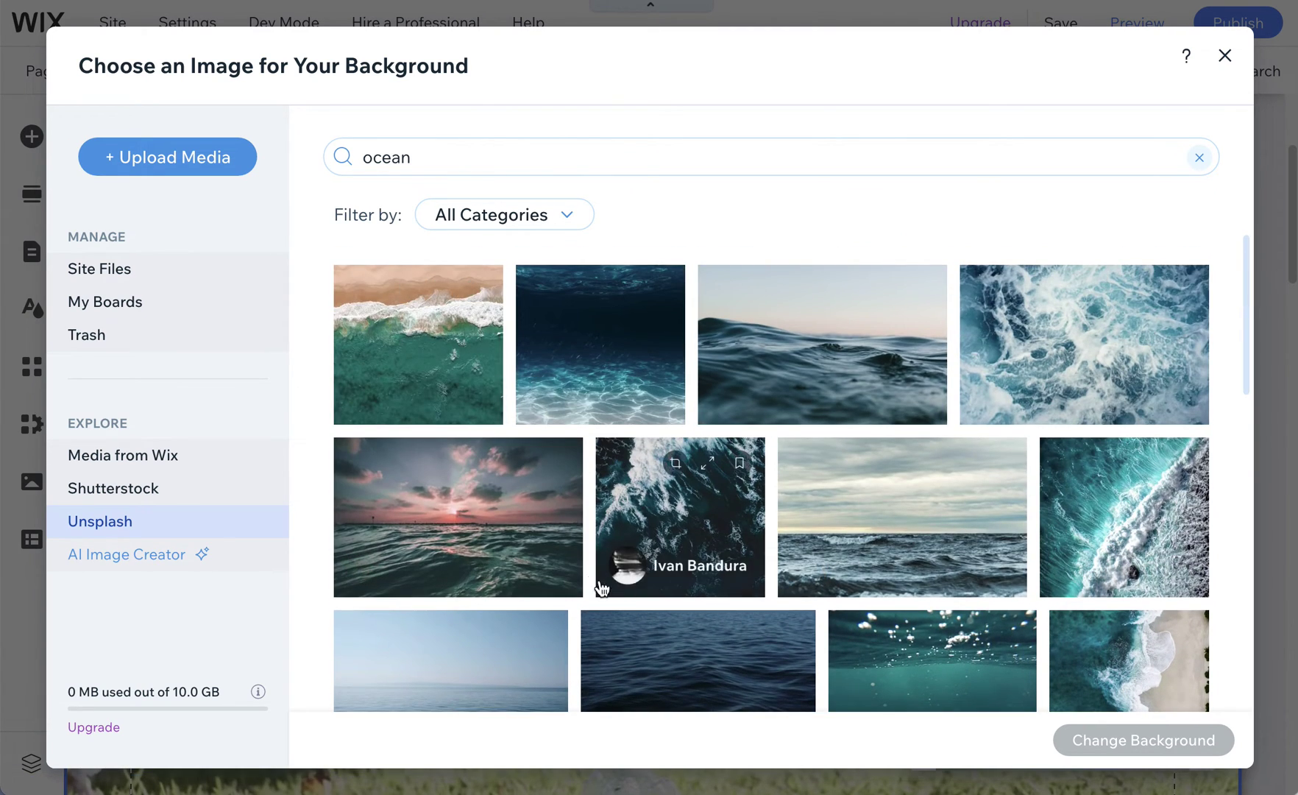
{"action": "left_click", "coordinate": [493, 498]}
{"action": "left_click", "coordinate": [1172, 739]}
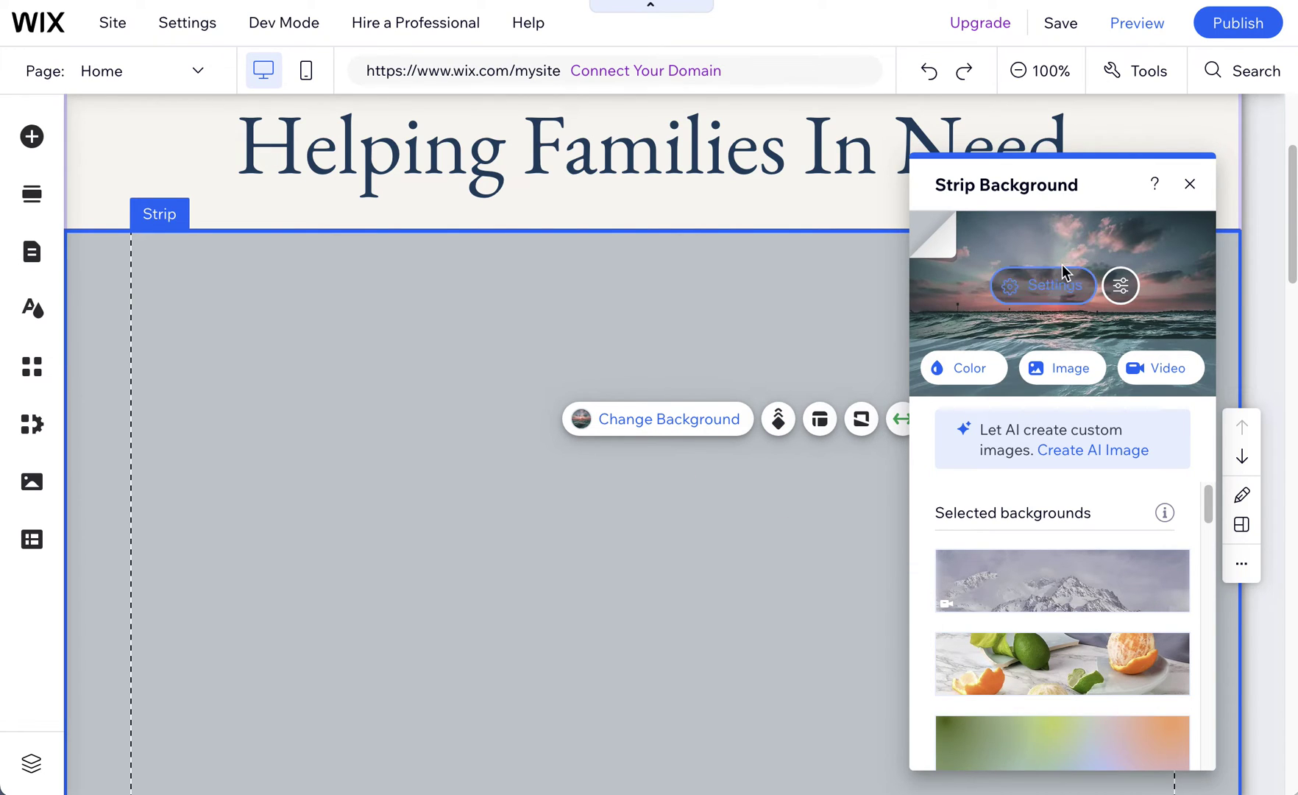
View the light and color adjustments for the new background photo in Photo Studio.
{"action": "left_click", "coordinate": [1120, 285]}
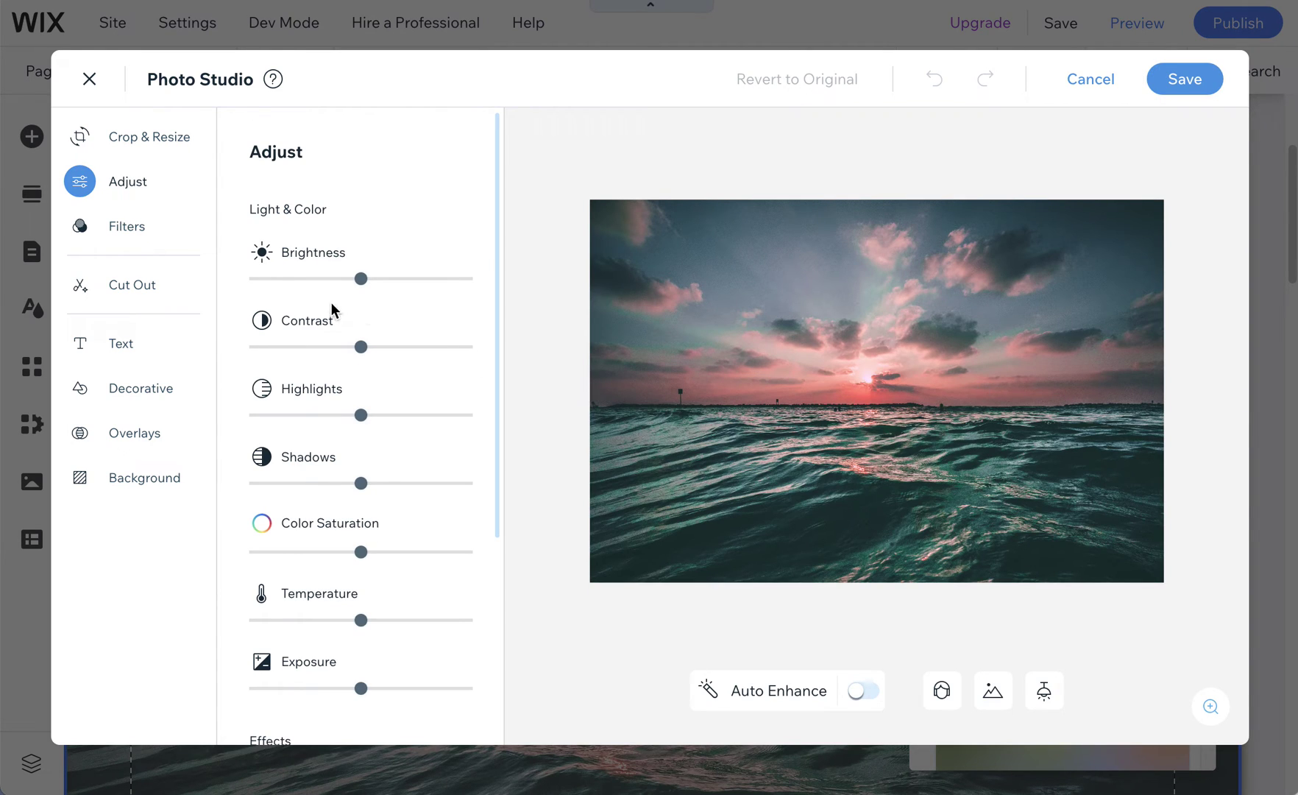
{"action": "left_click", "coordinate": [115, 314]}
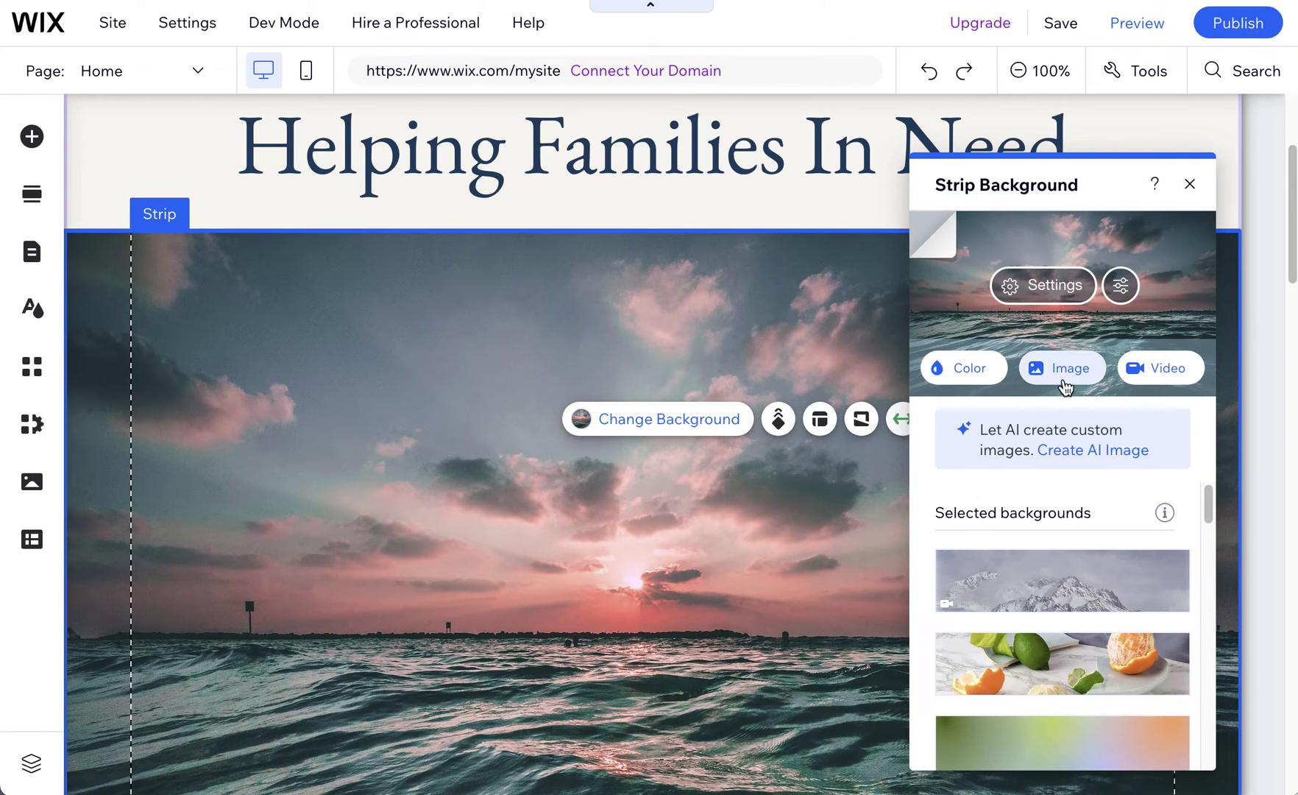
Set the strip image's opacity to 28% and the color behind it to the dark navy theme color.
{"action": "left_click", "coordinate": [1050, 293]}
{"action": "left_click", "coordinate": [980, 327]}
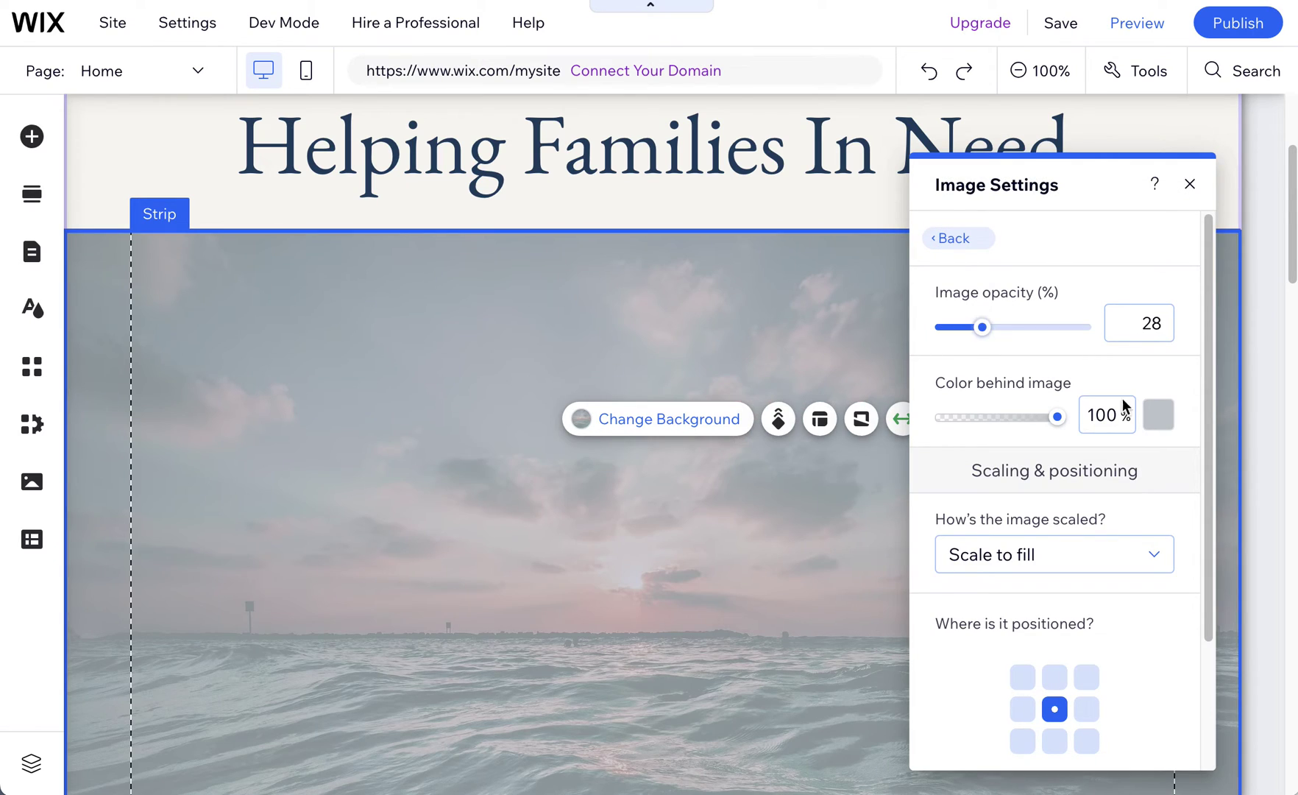
{"action": "left_click", "coordinate": [1157, 415]}
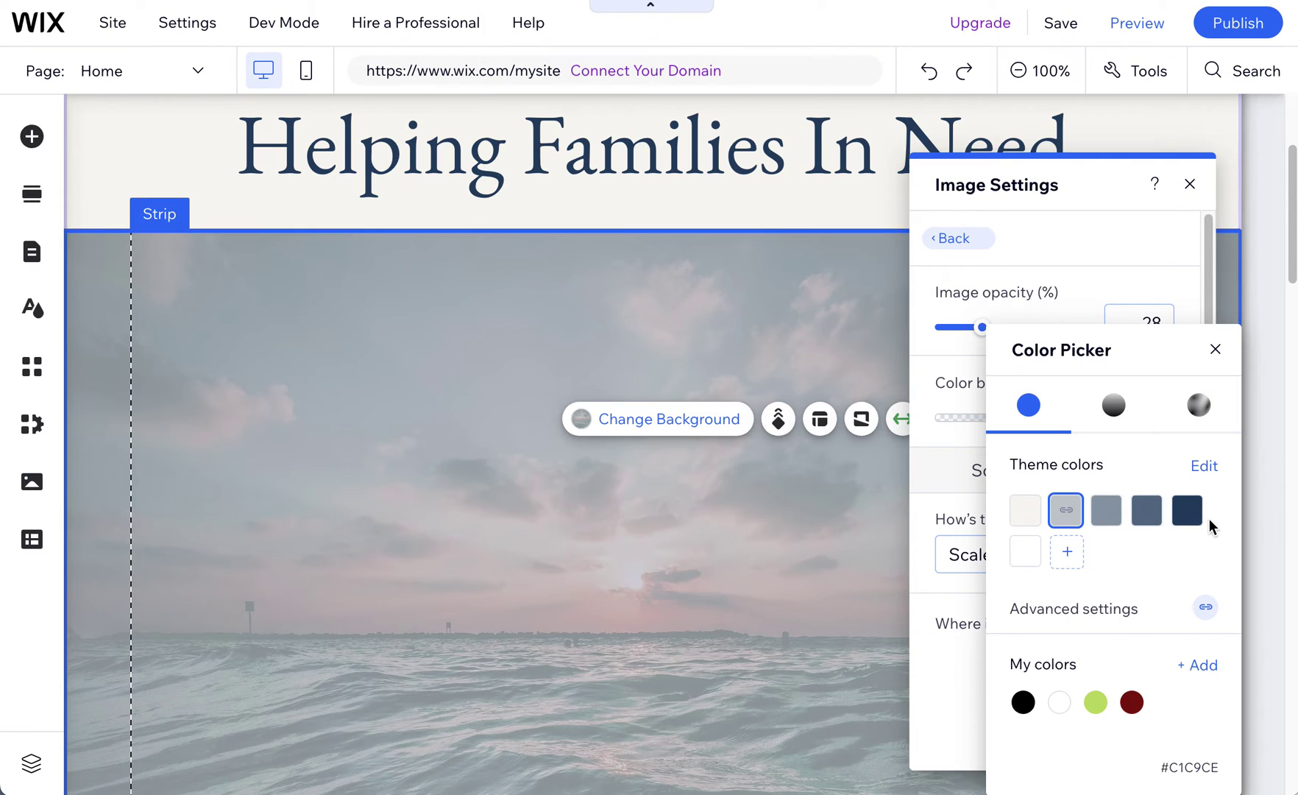
{"action": "left_click", "coordinate": [1188, 510]}
{"action": "left_click", "coordinate": [818, 496]}
{"action": "left_click", "coordinate": [796, 600]}
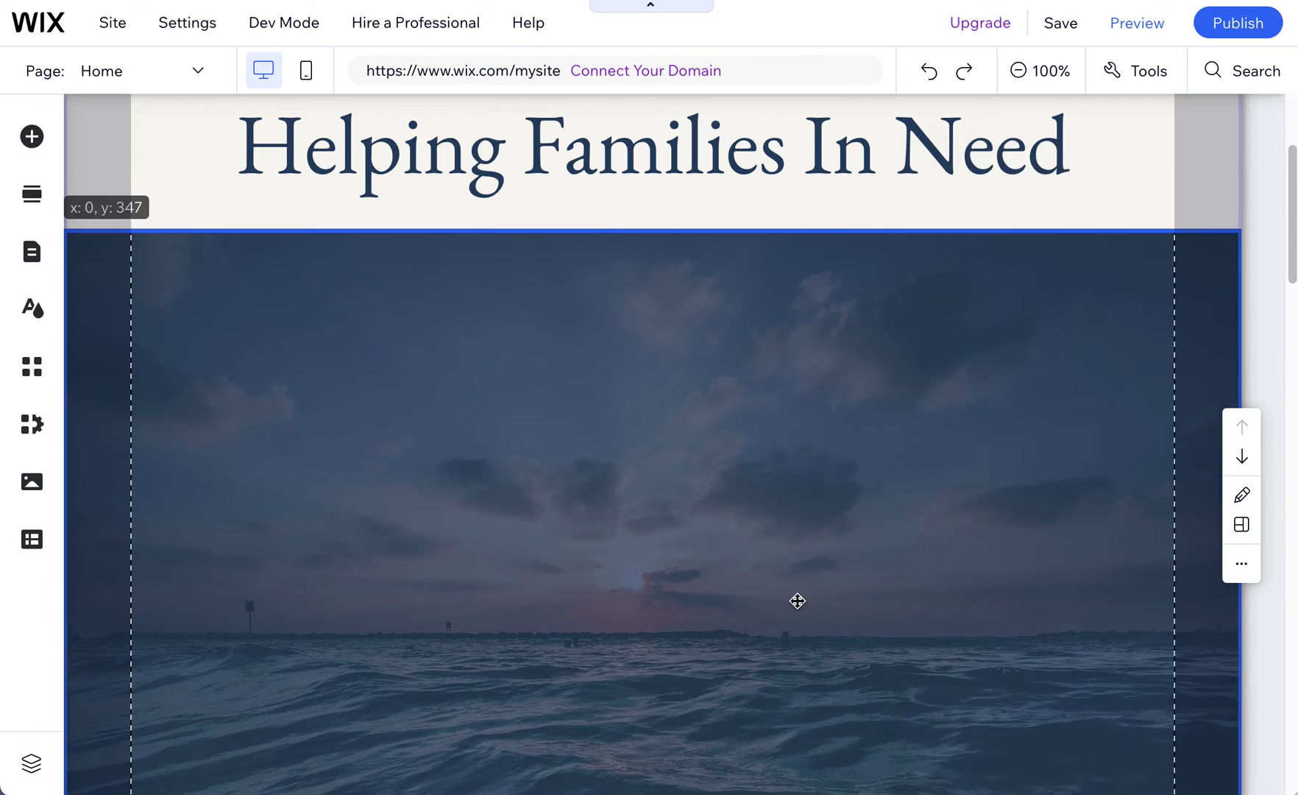
{"action": "left_click", "coordinate": [796, 600]}
Review the darkened ocean strip together with the header and the Who We Are section, and close the image settings.
{"action": "scroll", "coordinate": [721, 600], "scroll_direction": "up", "scroll_amount": 3}
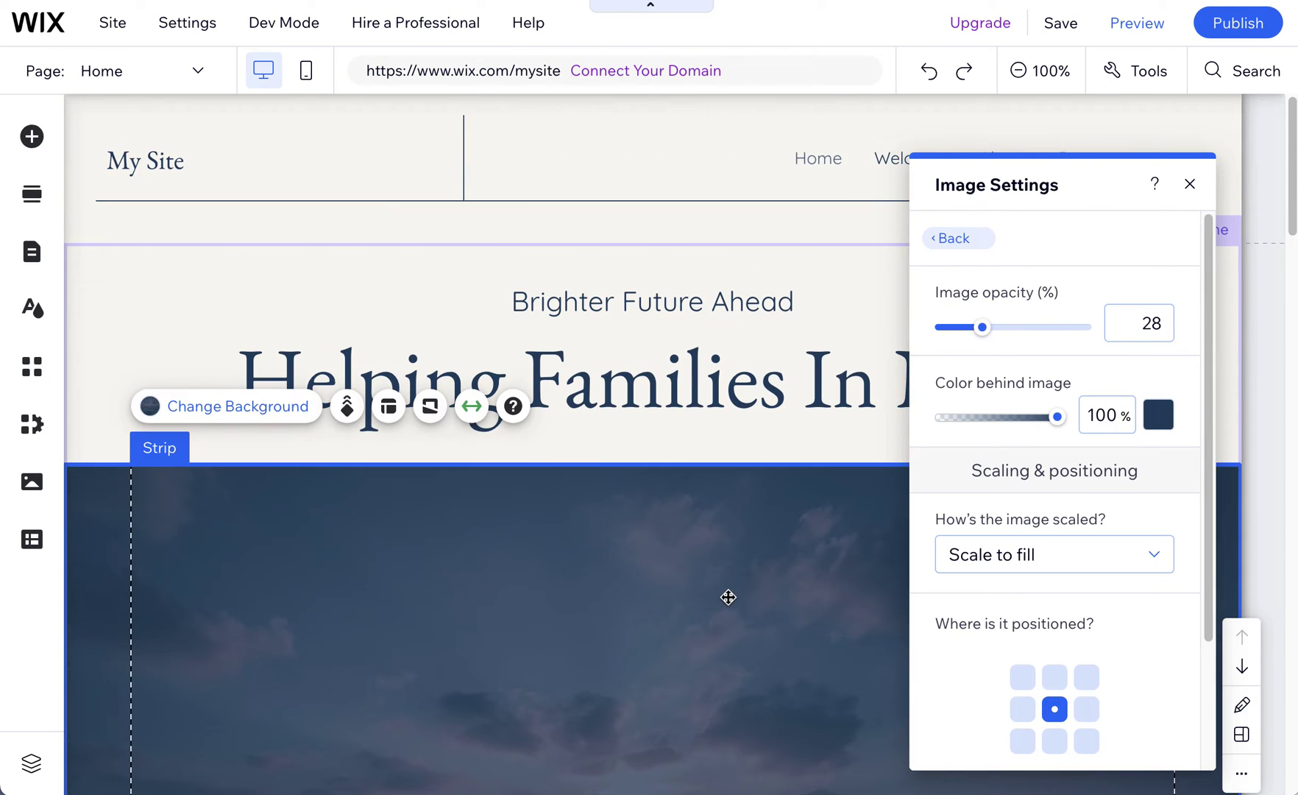
{"action": "scroll", "coordinate": [776, 594], "scroll_direction": "down", "scroll_amount": 5}
{"action": "scroll", "coordinate": [786, 592], "scroll_direction": "up", "scroll_amount": 3}
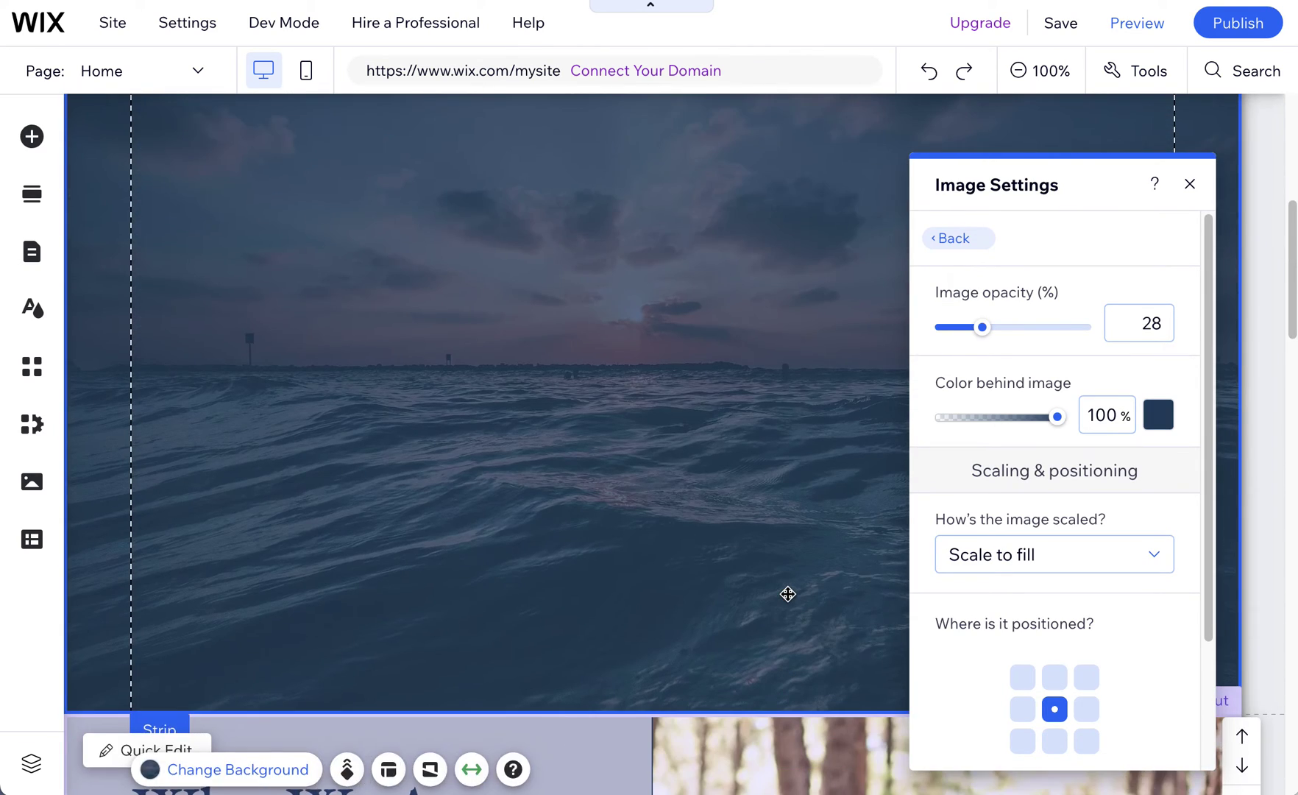
{"action": "scroll", "coordinate": [788, 594], "scroll_direction": "up", "scroll_amount": 2}
{"action": "scroll", "coordinate": [786, 593], "scroll_direction": "down", "scroll_amount": 6}
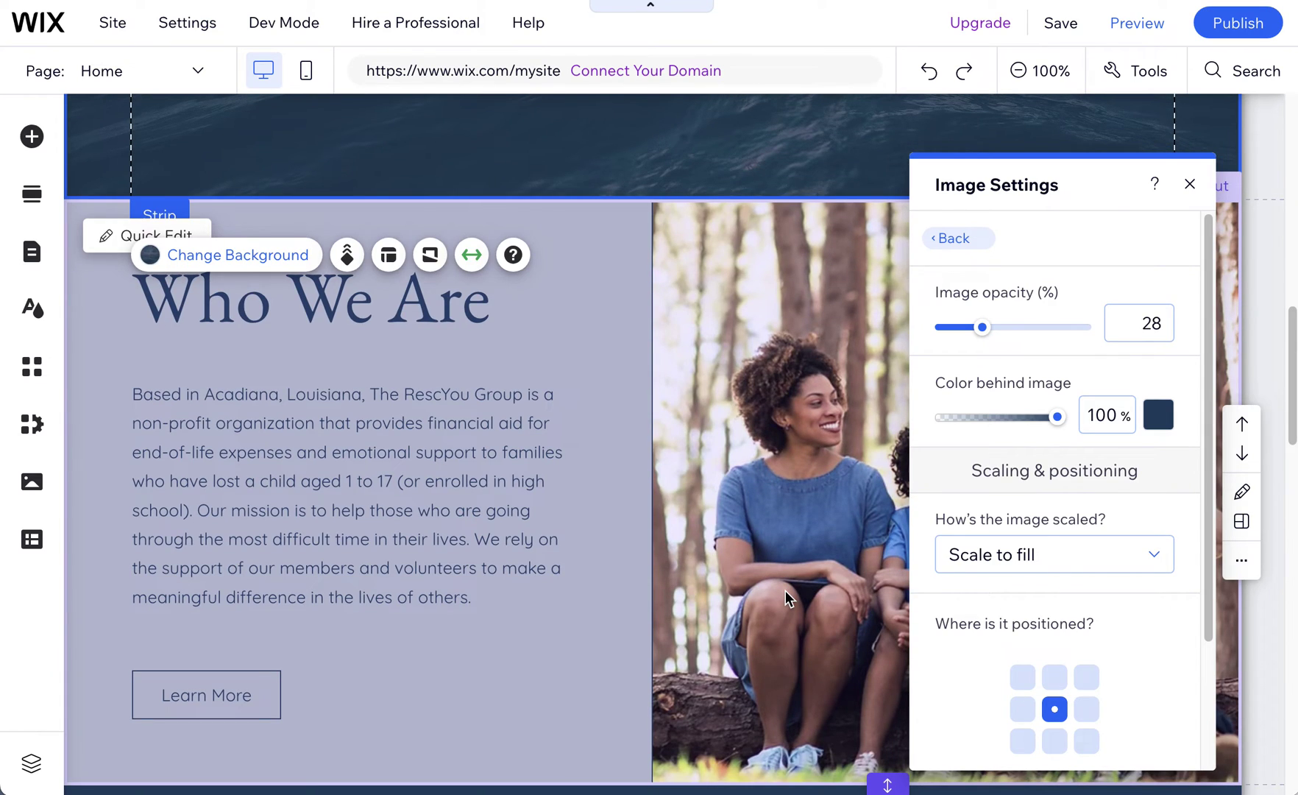
{"action": "scroll", "coordinate": [785, 589], "scroll_direction": "up", "scroll_amount": 4}
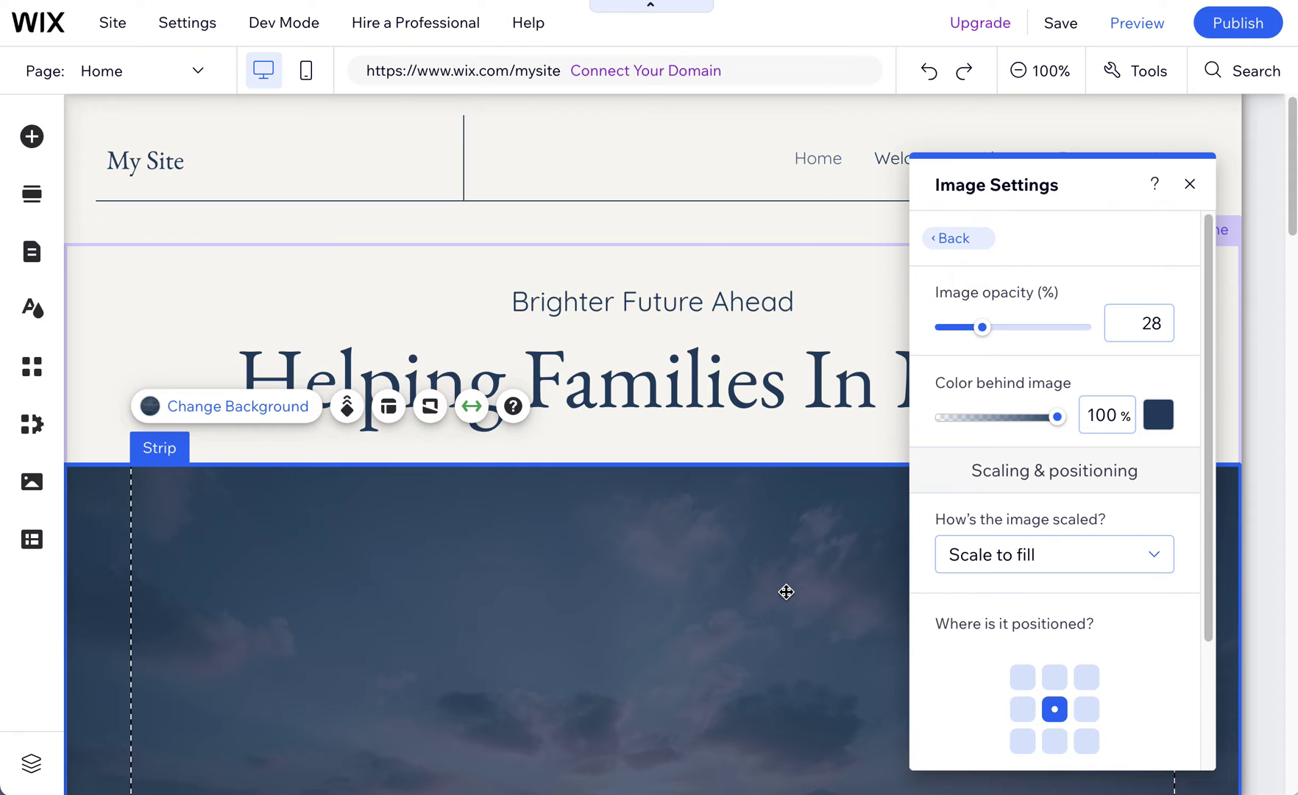
{"action": "scroll", "coordinate": [656, 501], "scroll_direction": "down", "scroll_amount": 10}
{"action": "scroll", "coordinate": [679, 536], "scroll_direction": "up", "scroll_amount": 10}
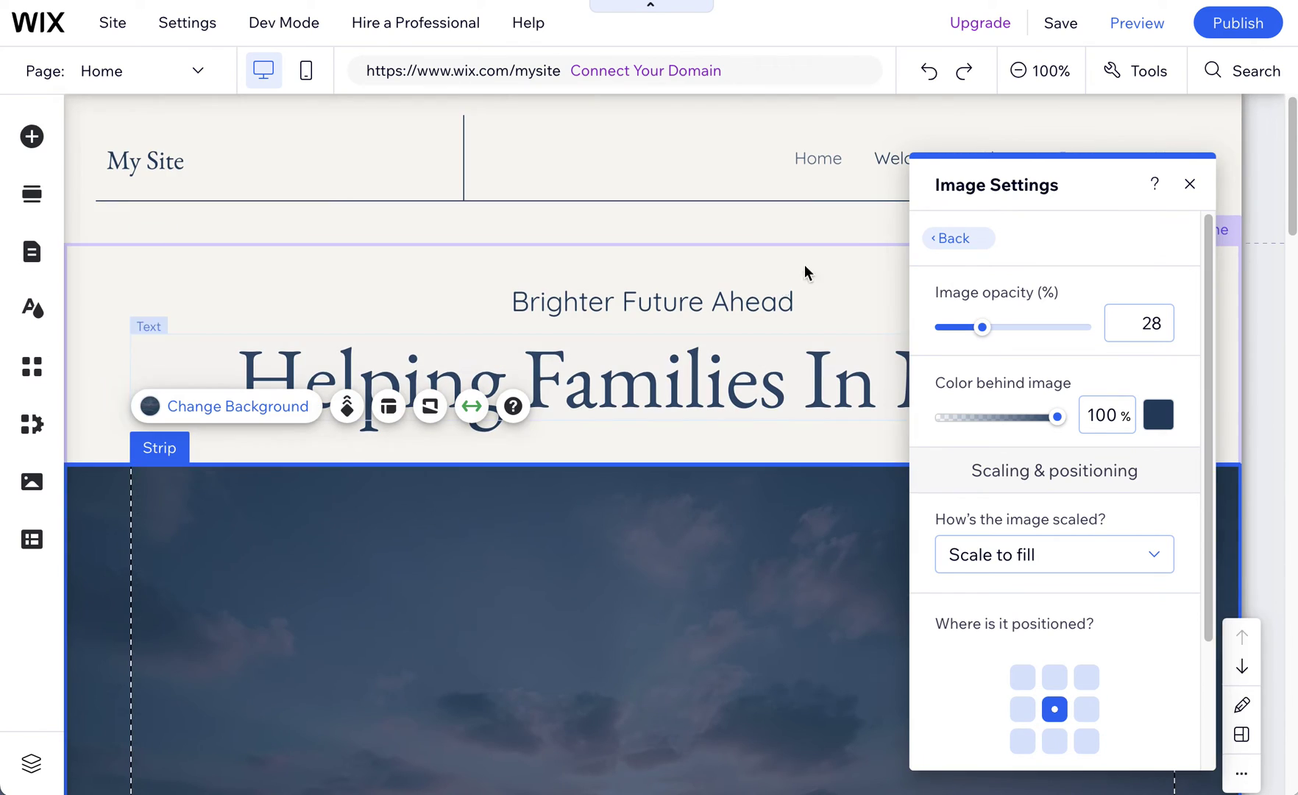
{"action": "left_click", "coordinate": [1189, 184]}
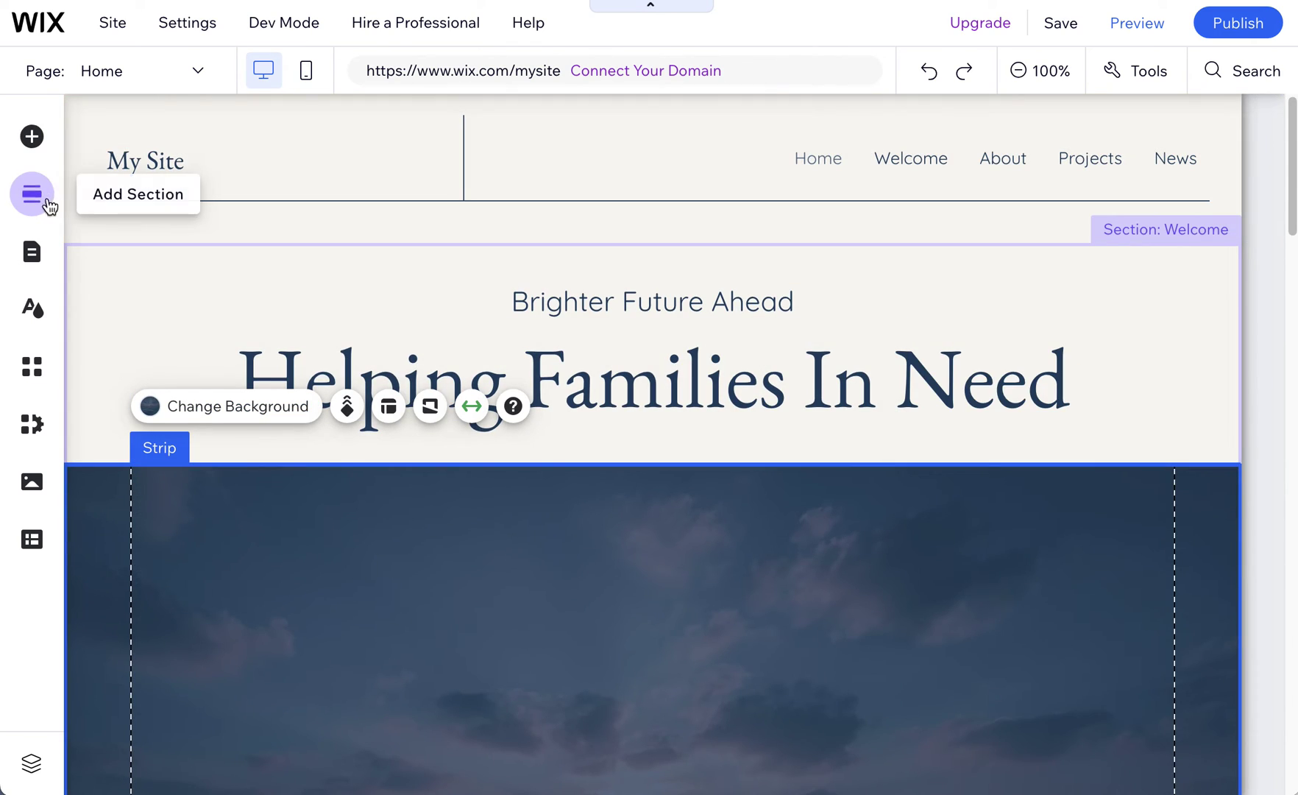
Open the site's page list and view the available options for the Welcome menu item.
{"action": "left_click", "coordinate": [40, 249]}
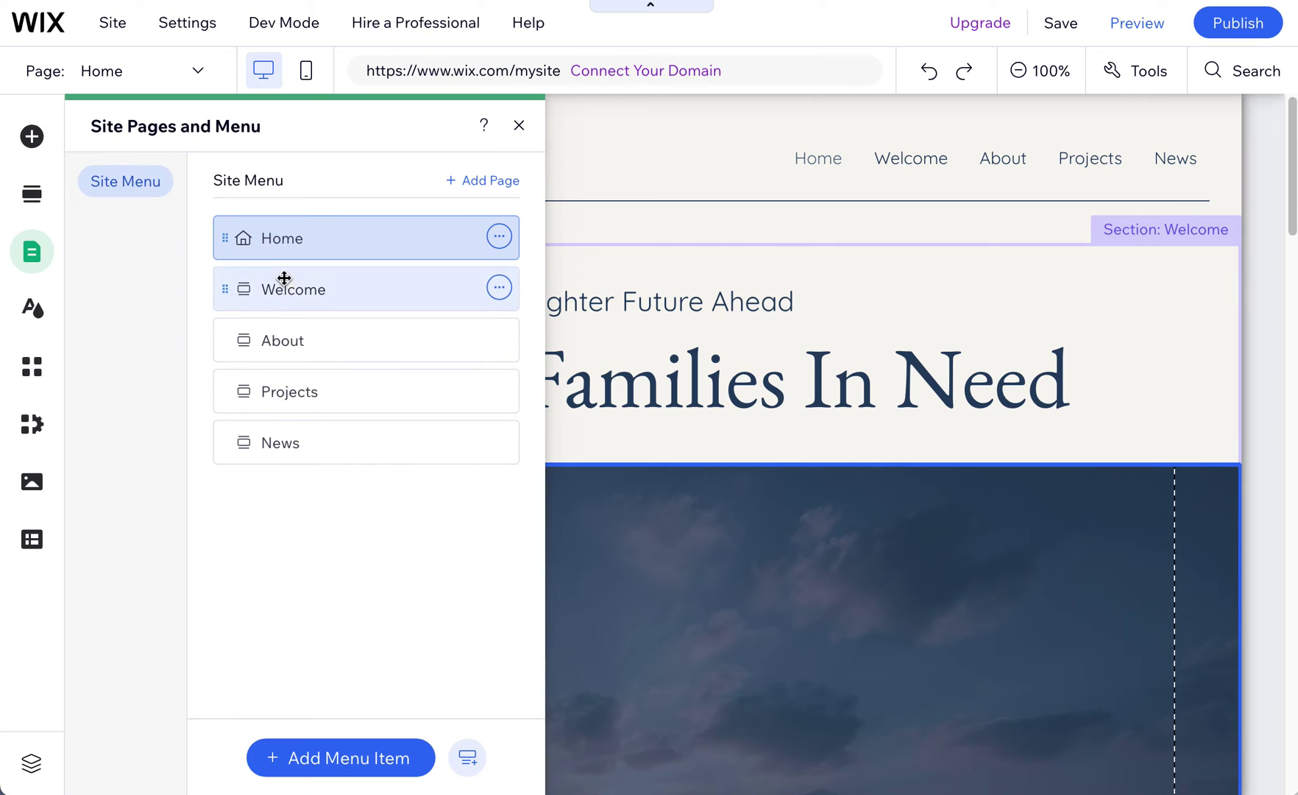
{"action": "left_click", "coordinate": [289, 287]}
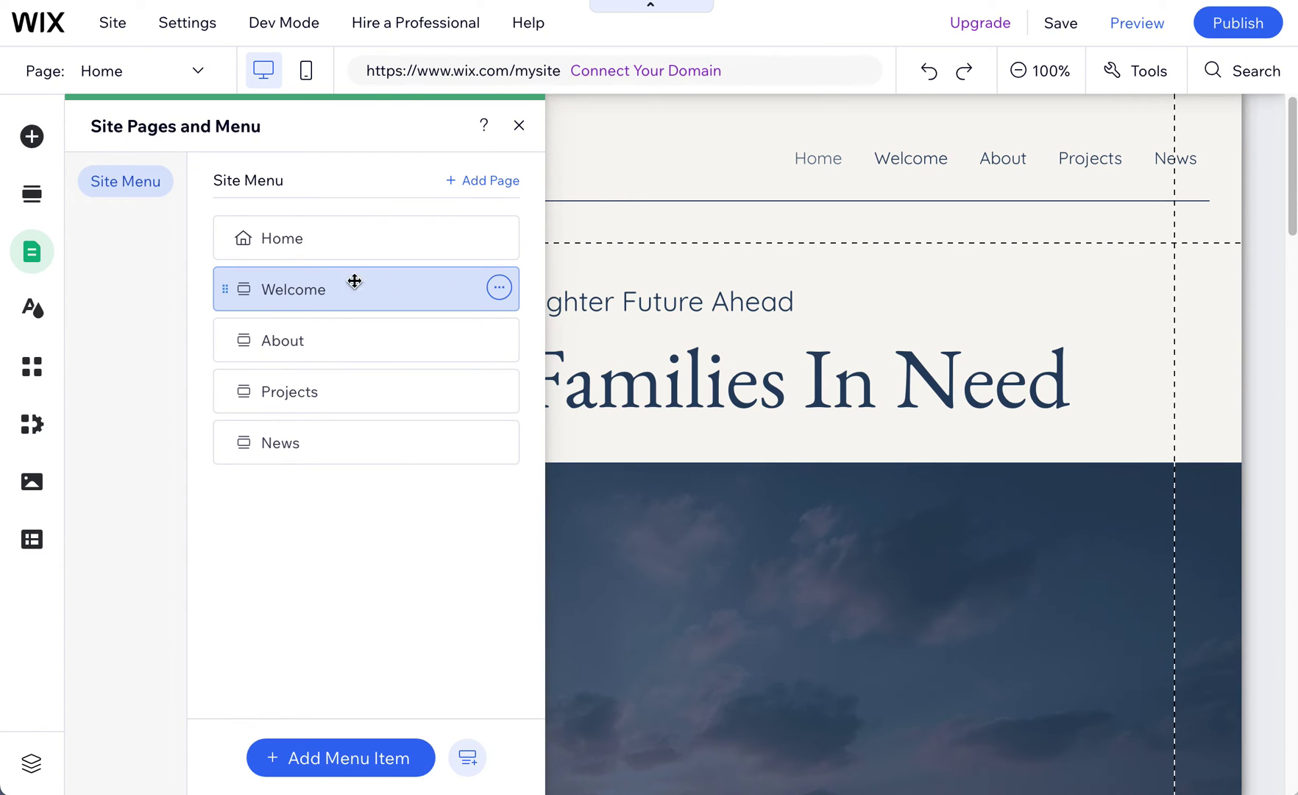
{"action": "left_click", "coordinate": [499, 290]}
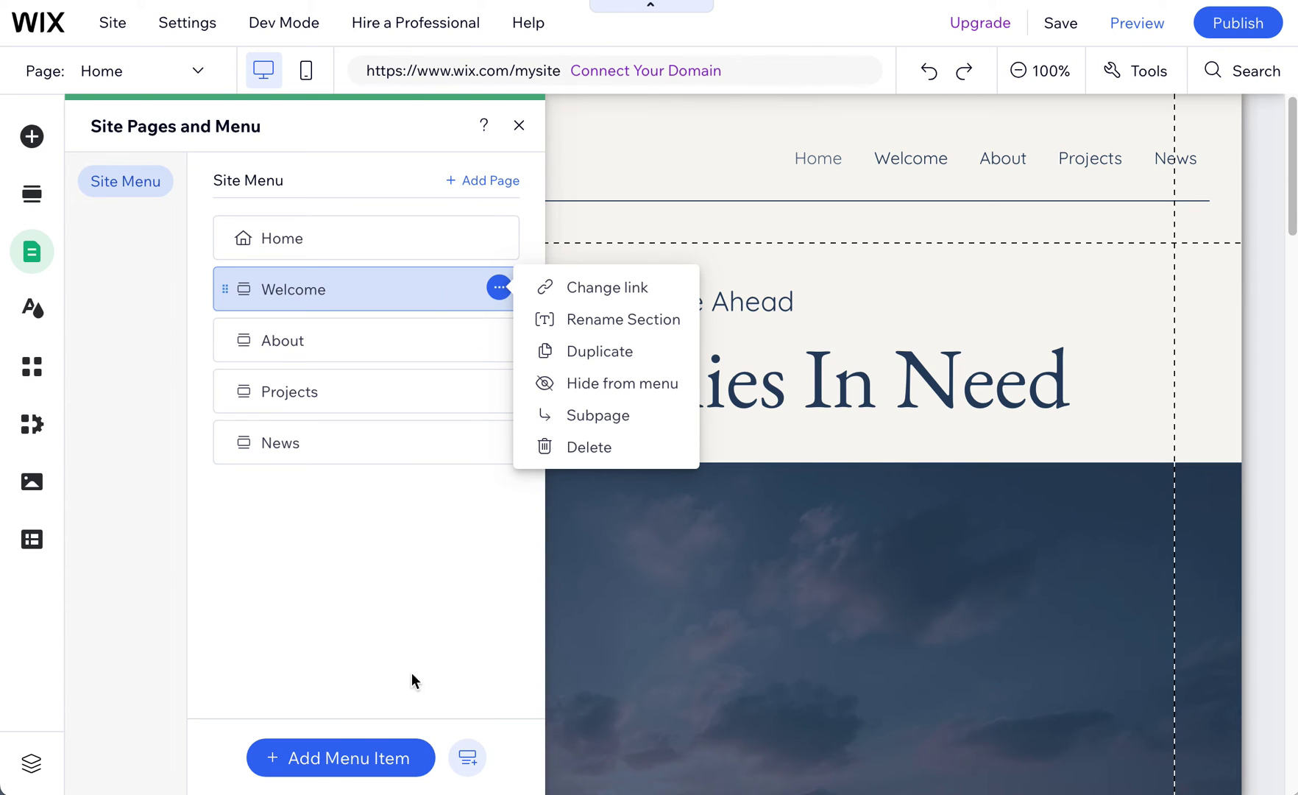
Add a new page to the site menu from the Grid template in the About category, keeping the name About.
{"action": "left_click", "coordinate": [362, 748]}
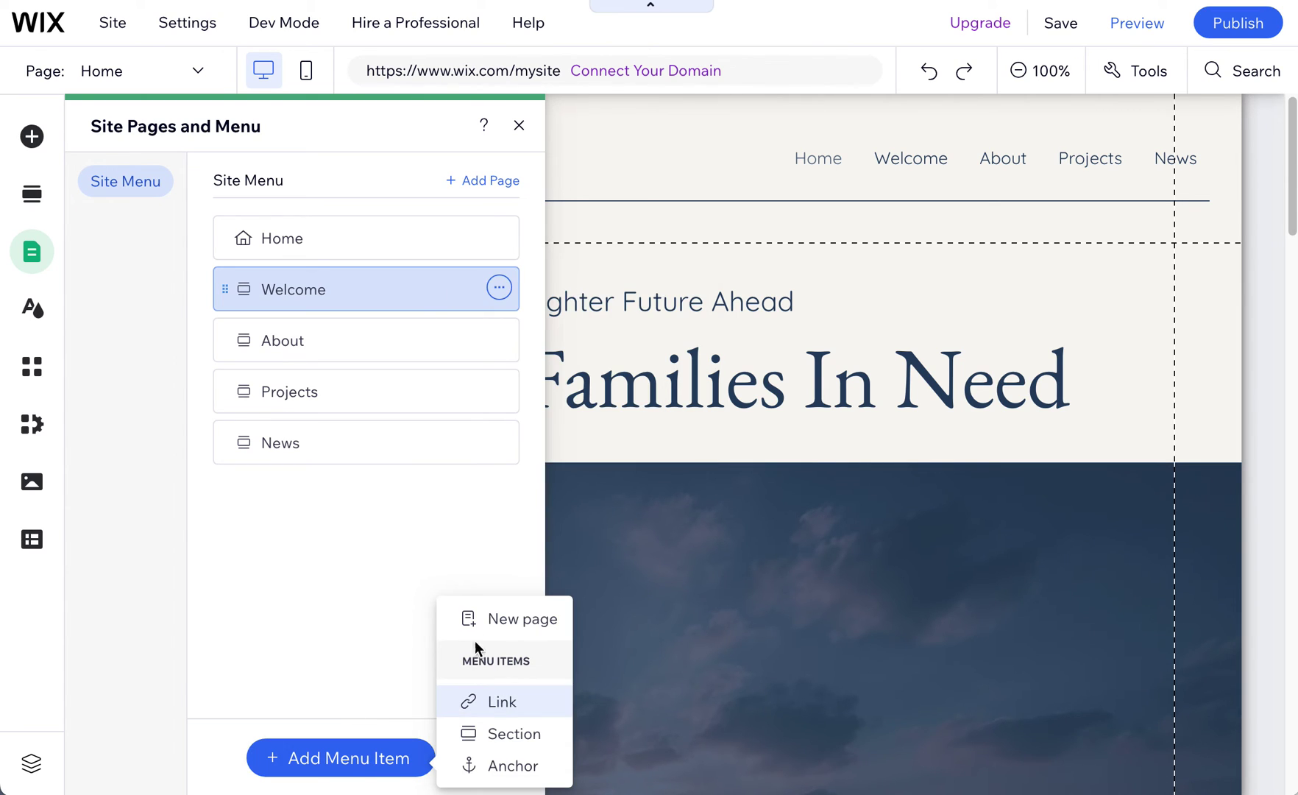
{"action": "left_click", "coordinate": [507, 619]}
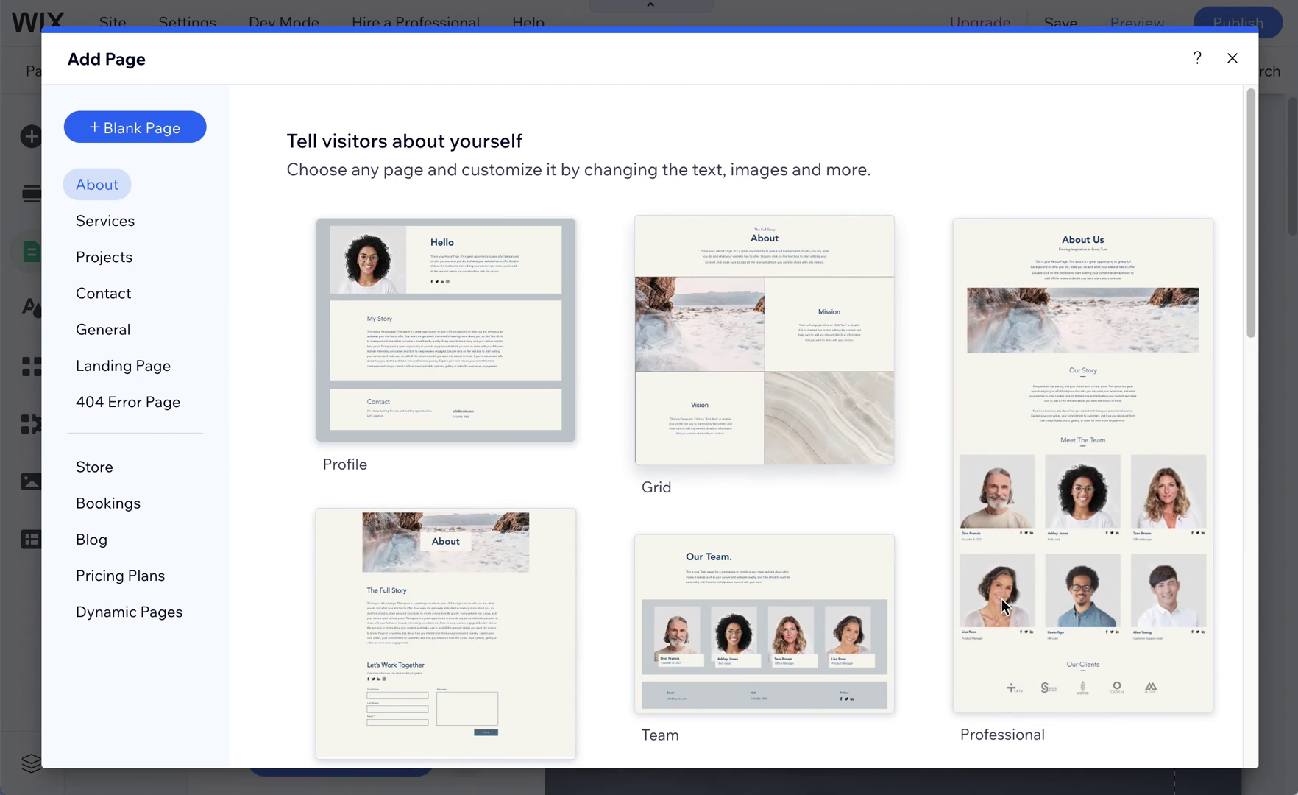
{"action": "mouse_move", "coordinate": [1000, 606]}
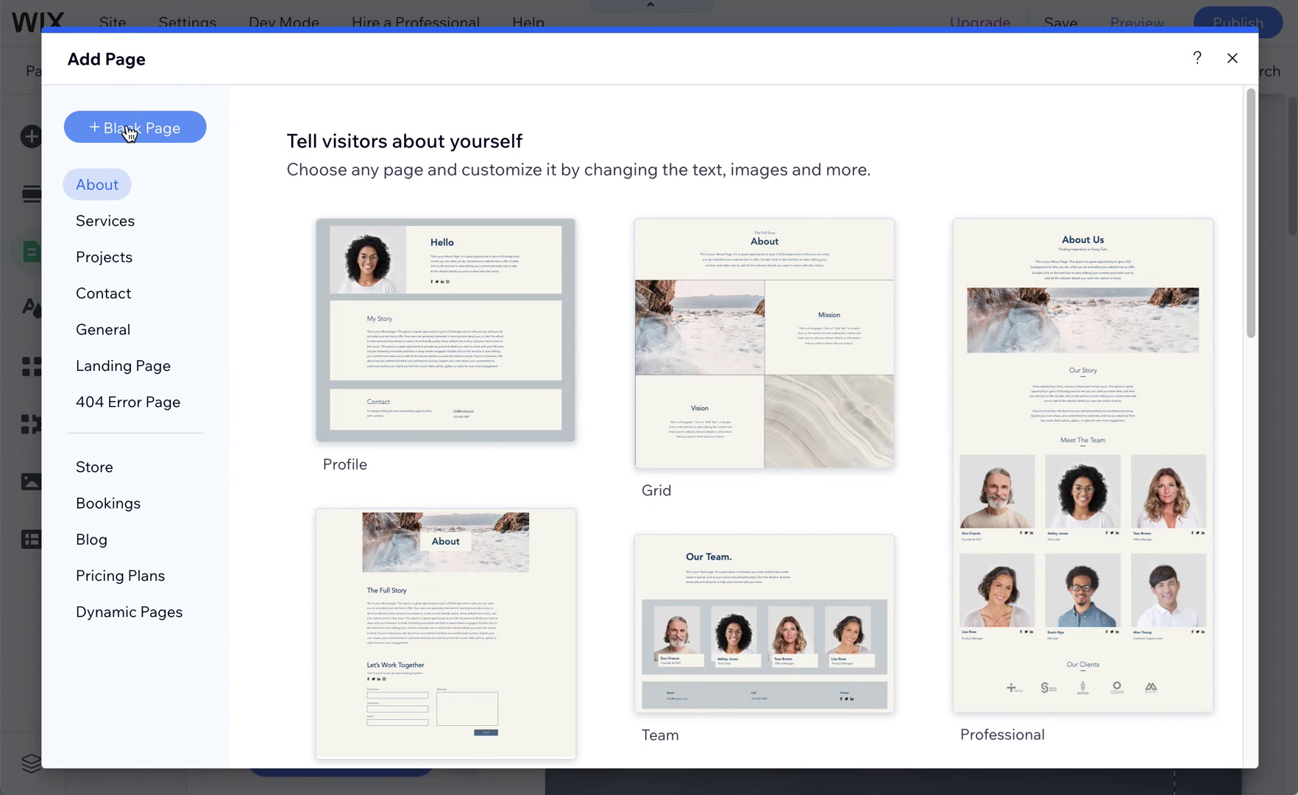
{"action": "mouse_move", "coordinate": [721, 319]}
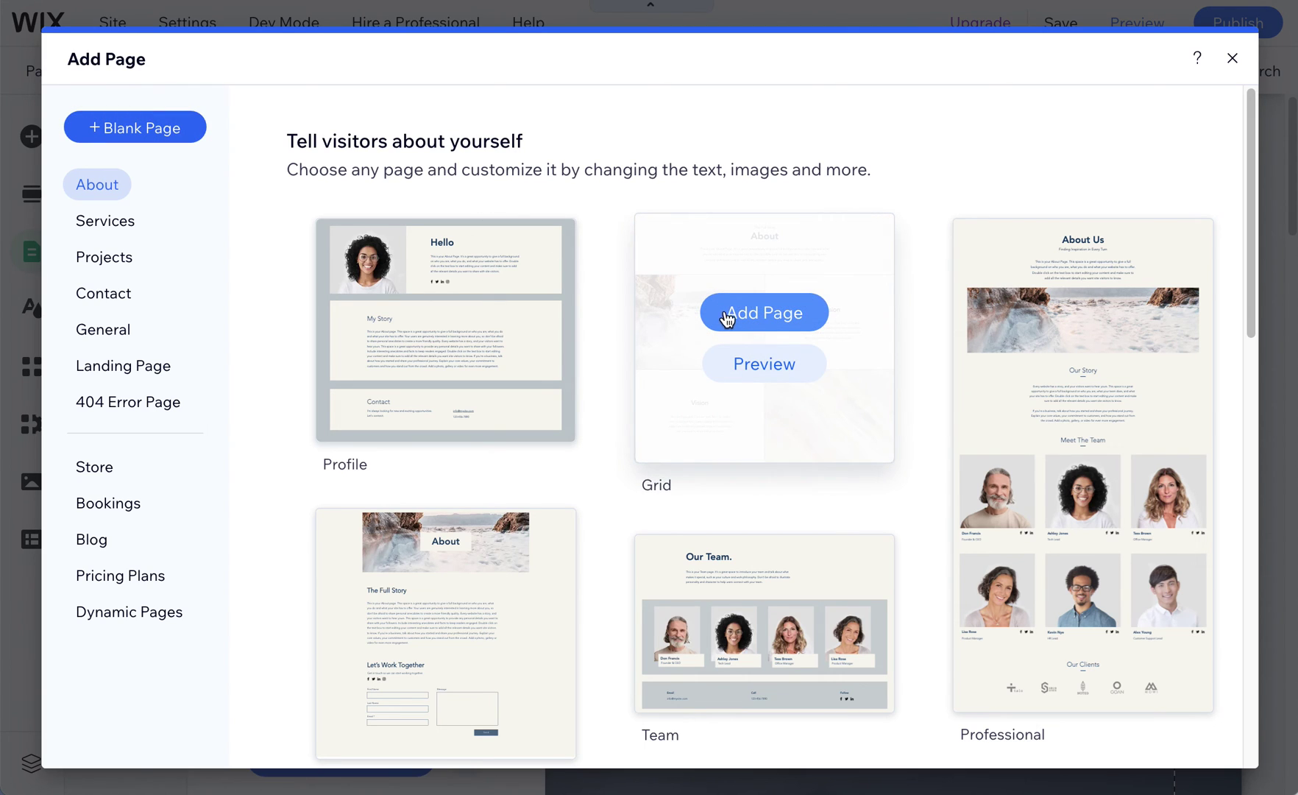
{"action": "left_click", "coordinate": [769, 310]}
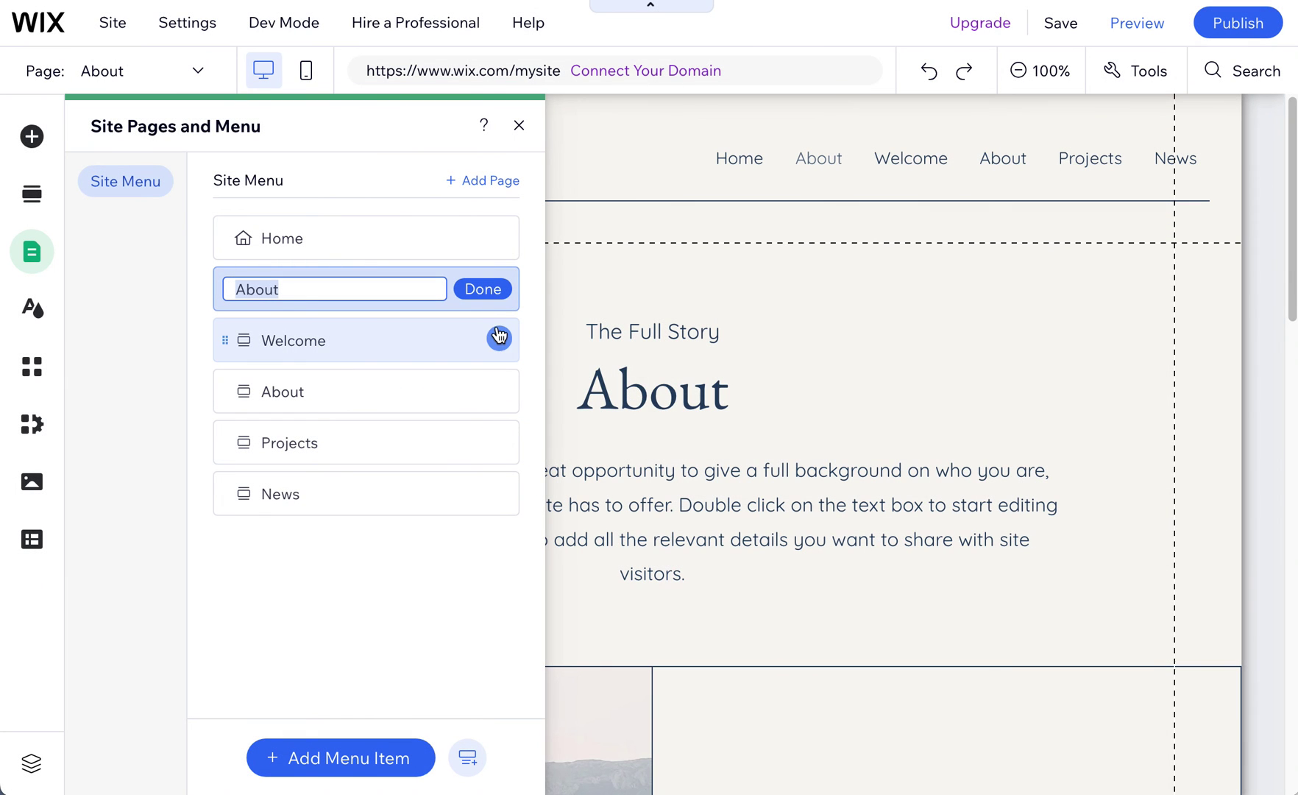
{"action": "left_click", "coordinate": [486, 289]}
Delete the strip with the rocky beach photo and Mission text from the About page, and review the remaining layout.
{"action": "left_click", "coordinate": [800, 563]}
{"action": "scroll", "coordinate": [800, 563], "scroll_direction": "down", "scroll_amount": 3}
{"action": "left_click", "coordinate": [772, 536]}
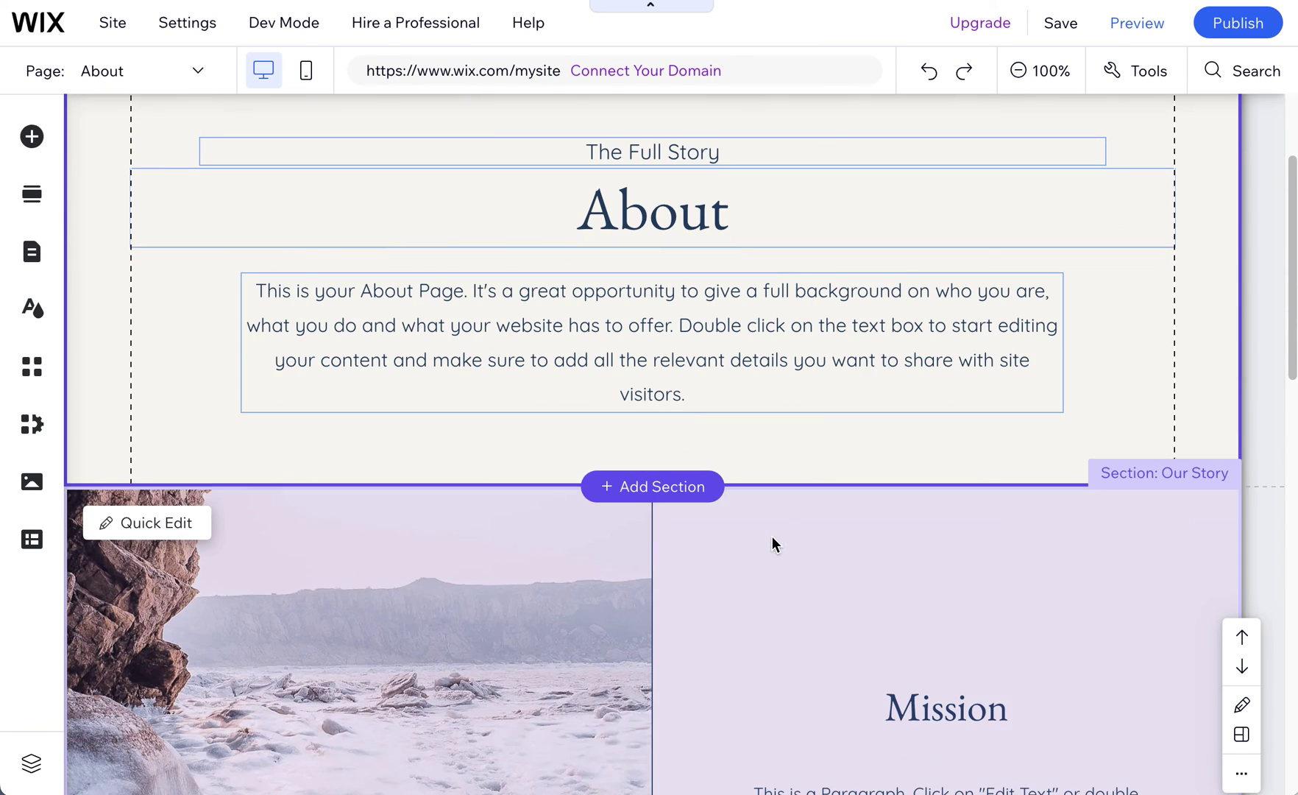
{"action": "key", "text": "Delete"}
{"action": "scroll", "coordinate": [862, 546], "scroll_direction": "down", "scroll_amount": 5}
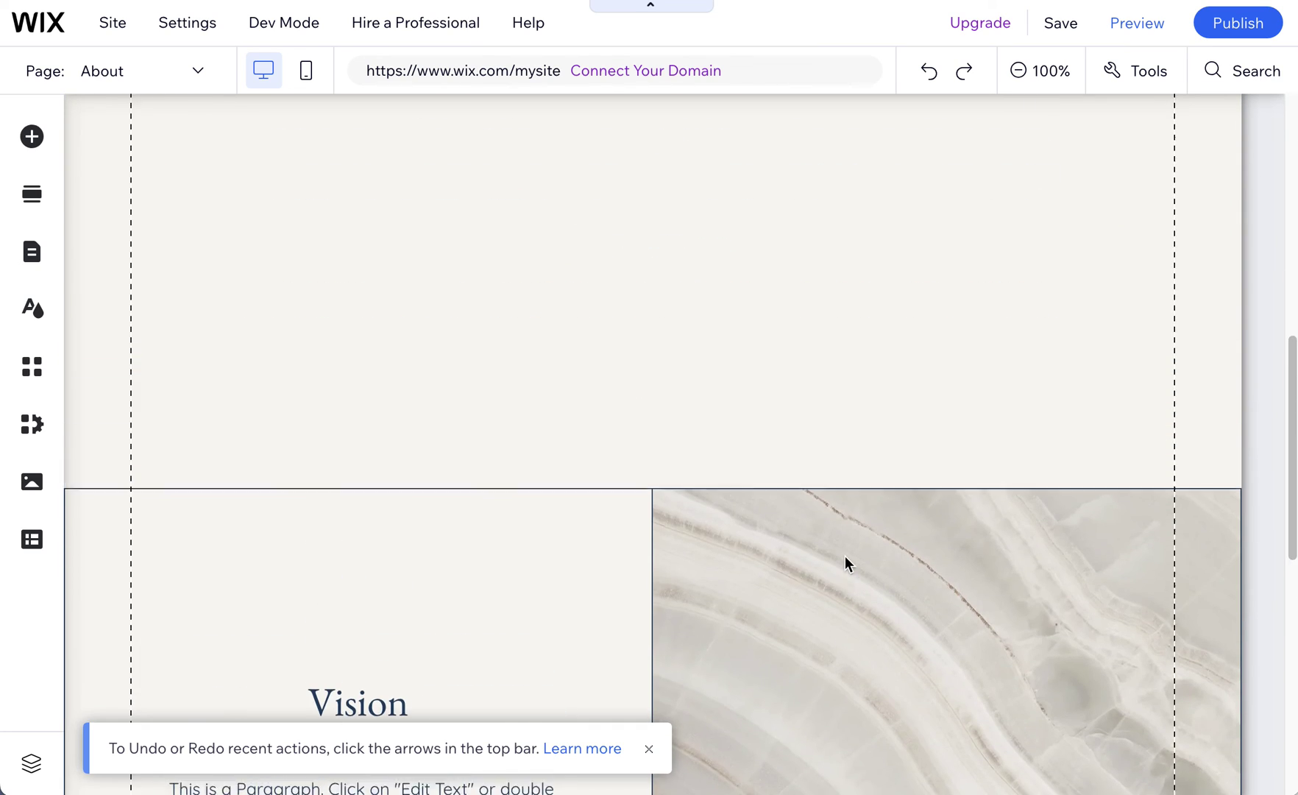
{"action": "scroll", "coordinate": [841, 548], "scroll_direction": "up", "scroll_amount": 10}
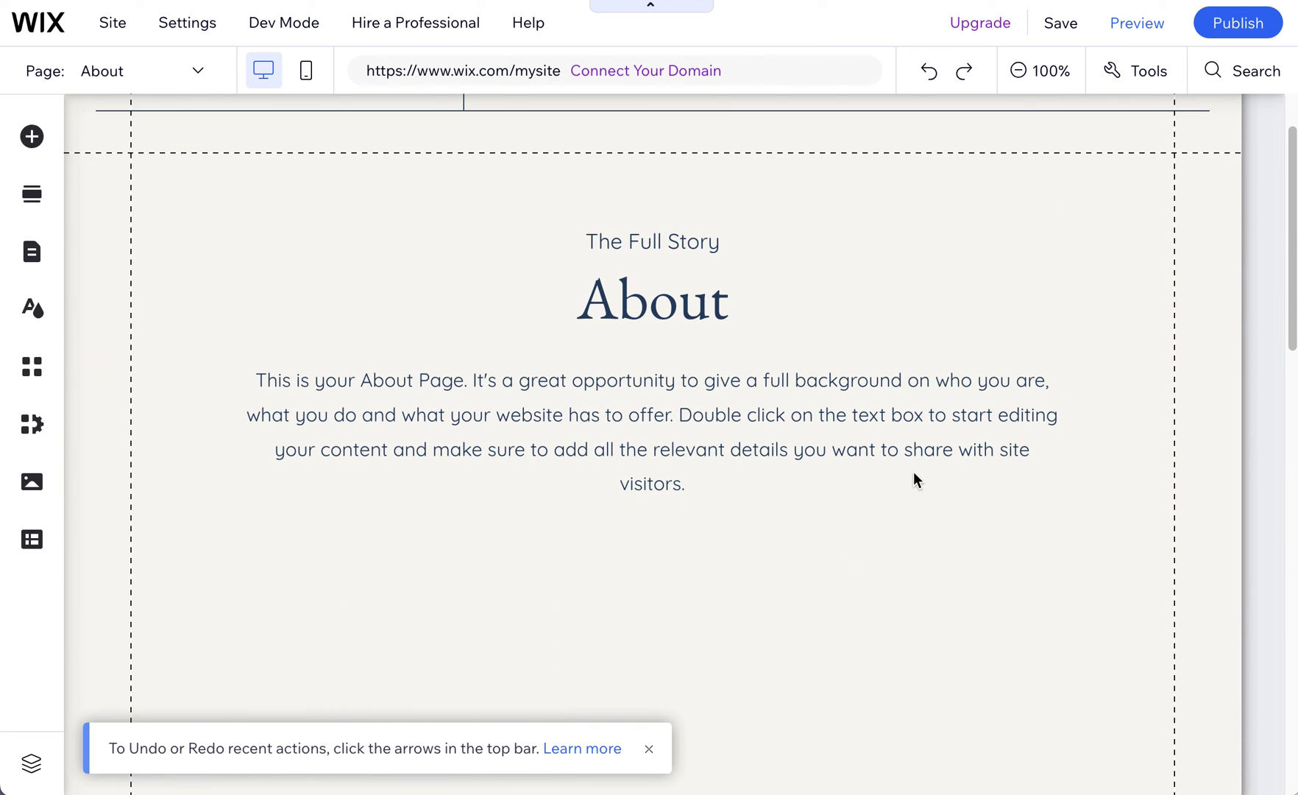
{"action": "scroll", "coordinate": [800, 495], "scroll_direction": "down", "scroll_amount": 4}
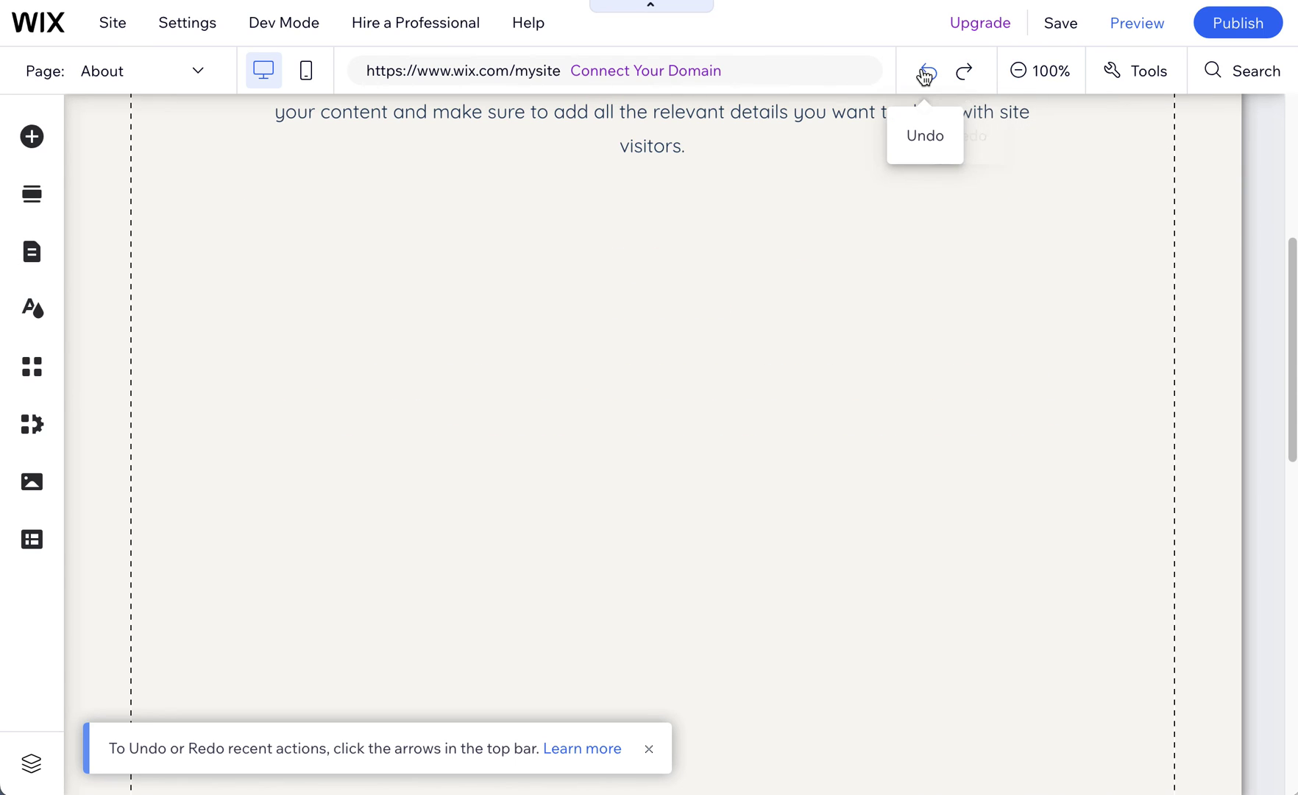
{"action": "scroll", "coordinate": [654, 415], "scroll_direction": "up", "scroll_amount": 5}
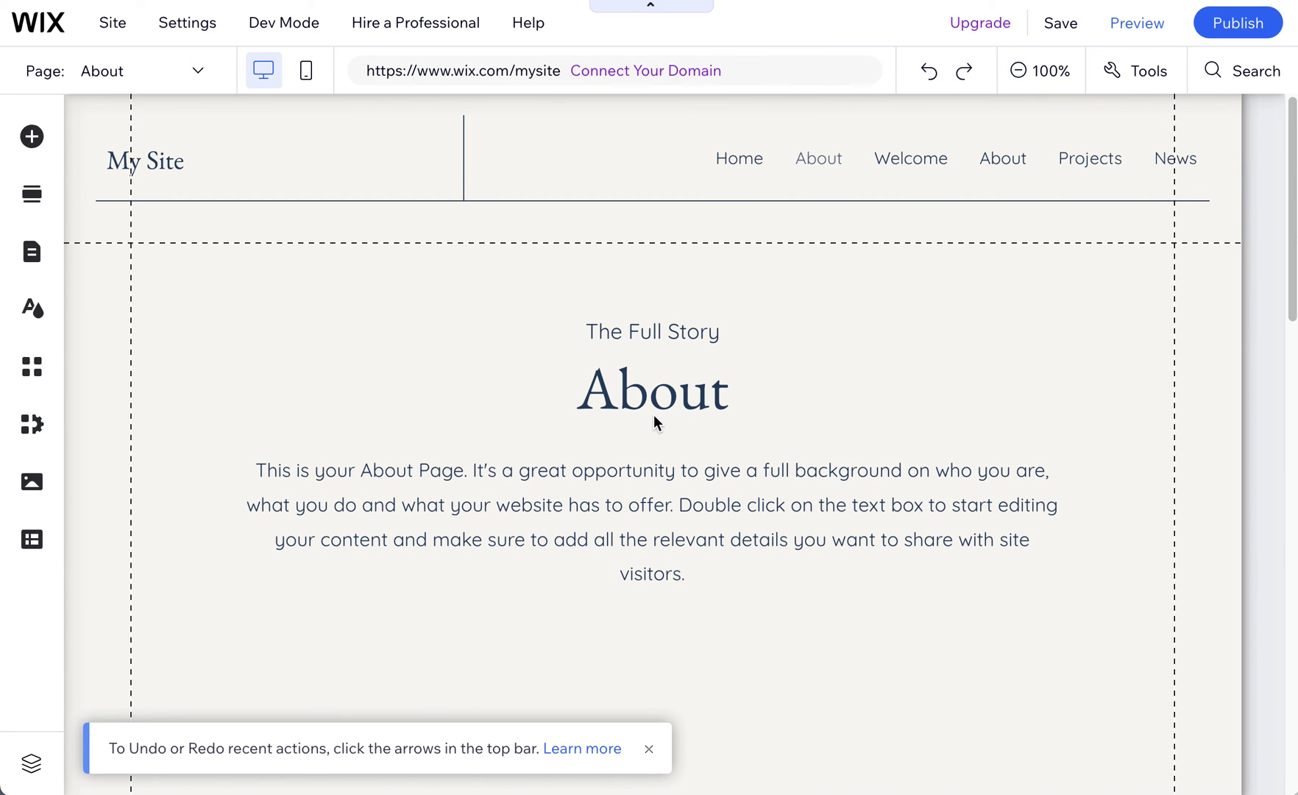